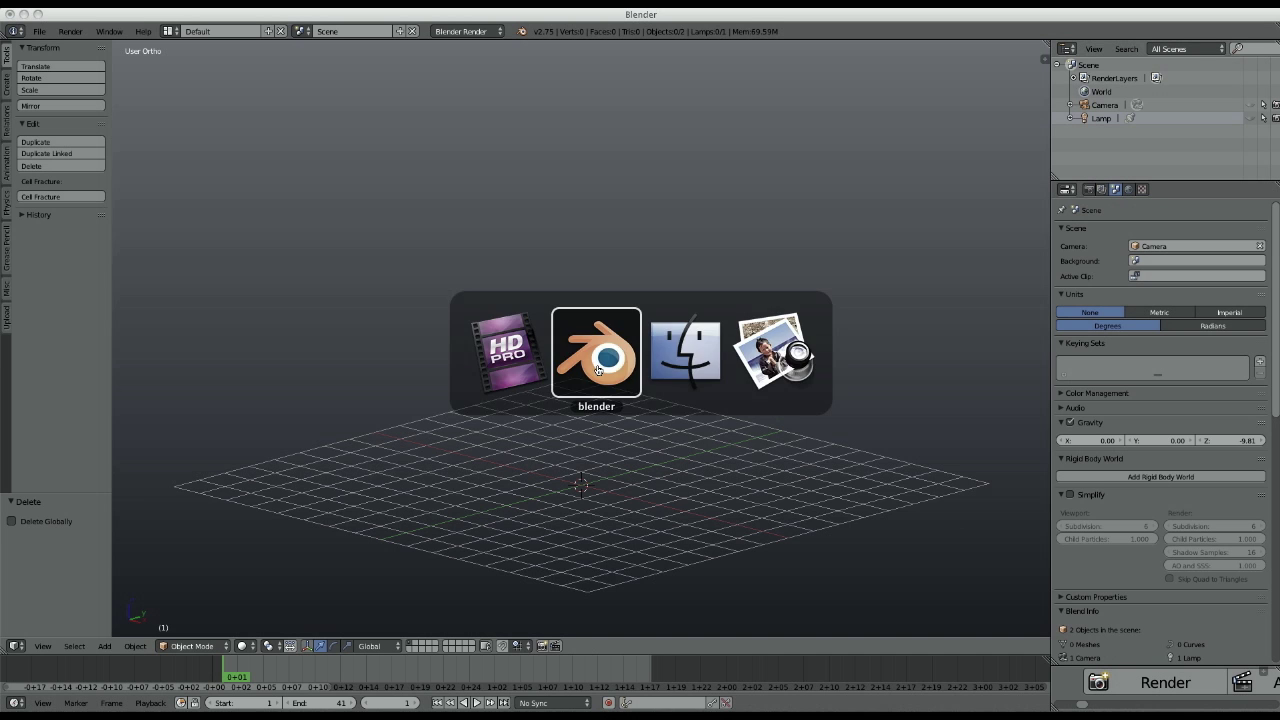
pyautogui.press('super+Tab')
pyautogui.press('super+Tab')
# Switch to the Creative Bloq article on rolling an object on its edge and examine its introduction and first steps.
pyautogui.scroll(5, 720, 333)
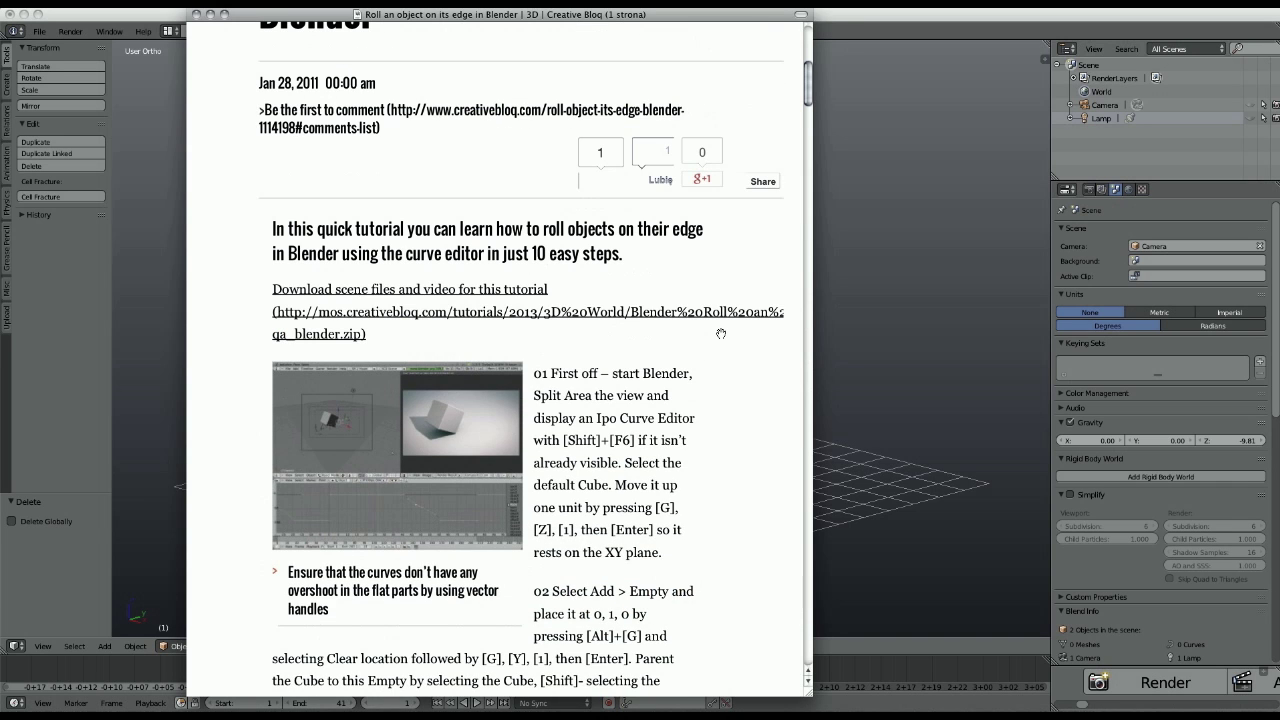
pyautogui.scroll(6, 720, 398)
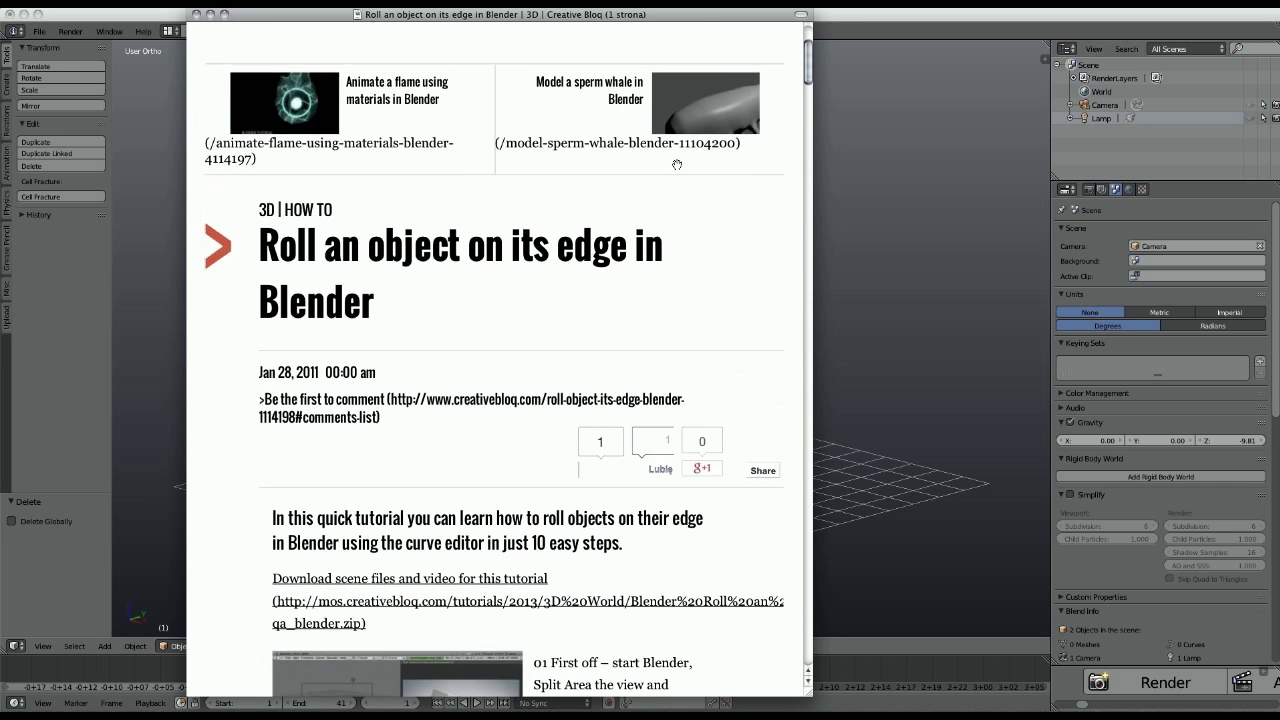
pyautogui.scroll(4, 677, 164)
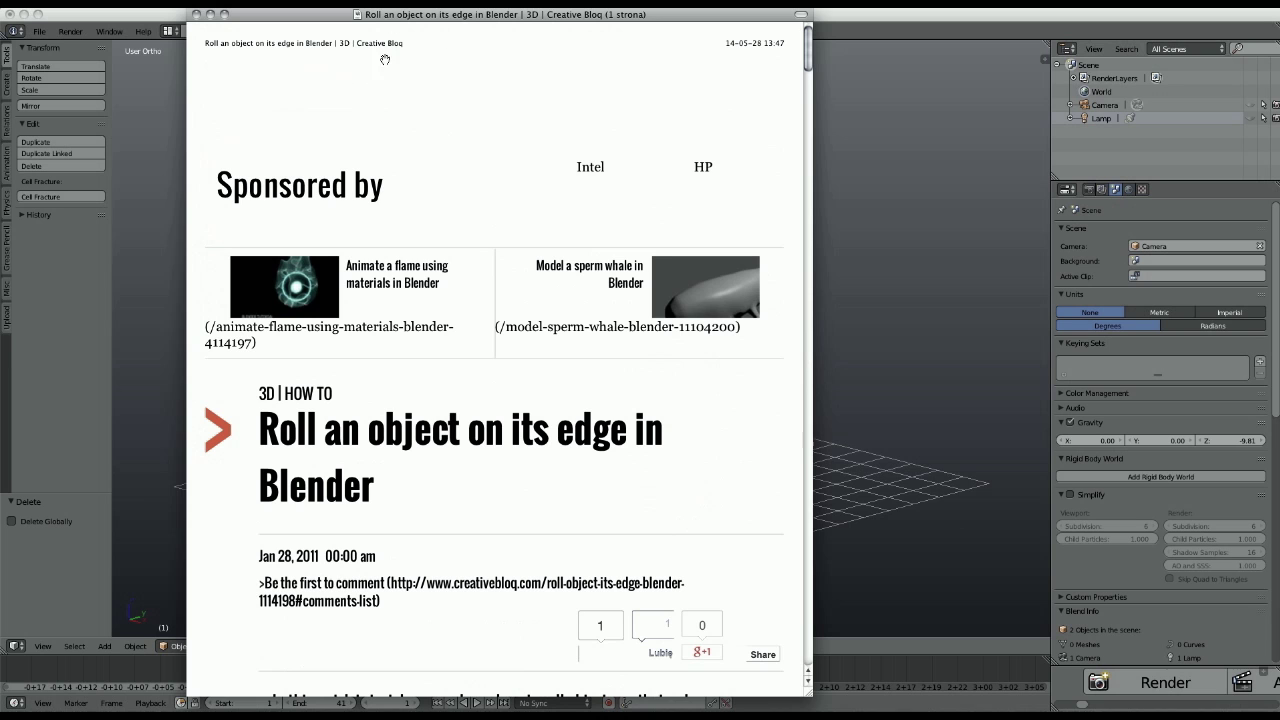
pyautogui.scroll(-5, 709, 463)
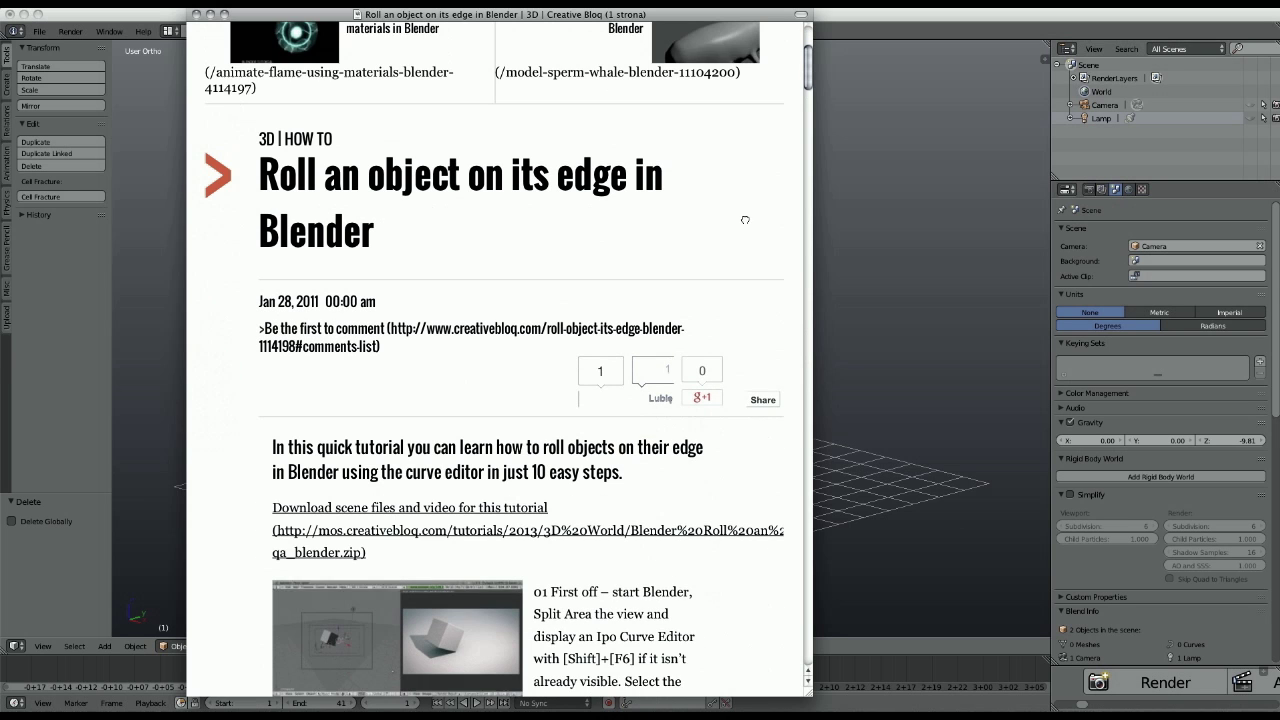
pyautogui.scroll(-8, 740, 230)
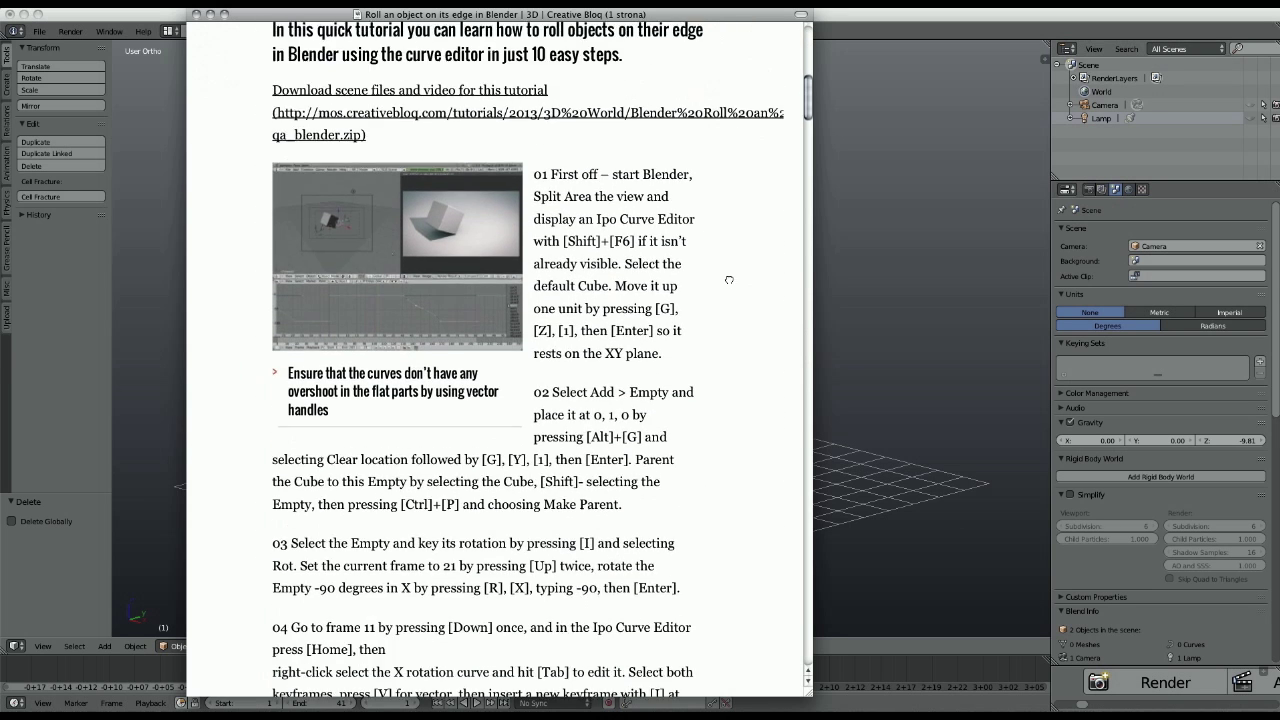
pyautogui.scroll(-1, 729, 280)
pyautogui.scroll(-2, 729, 280)
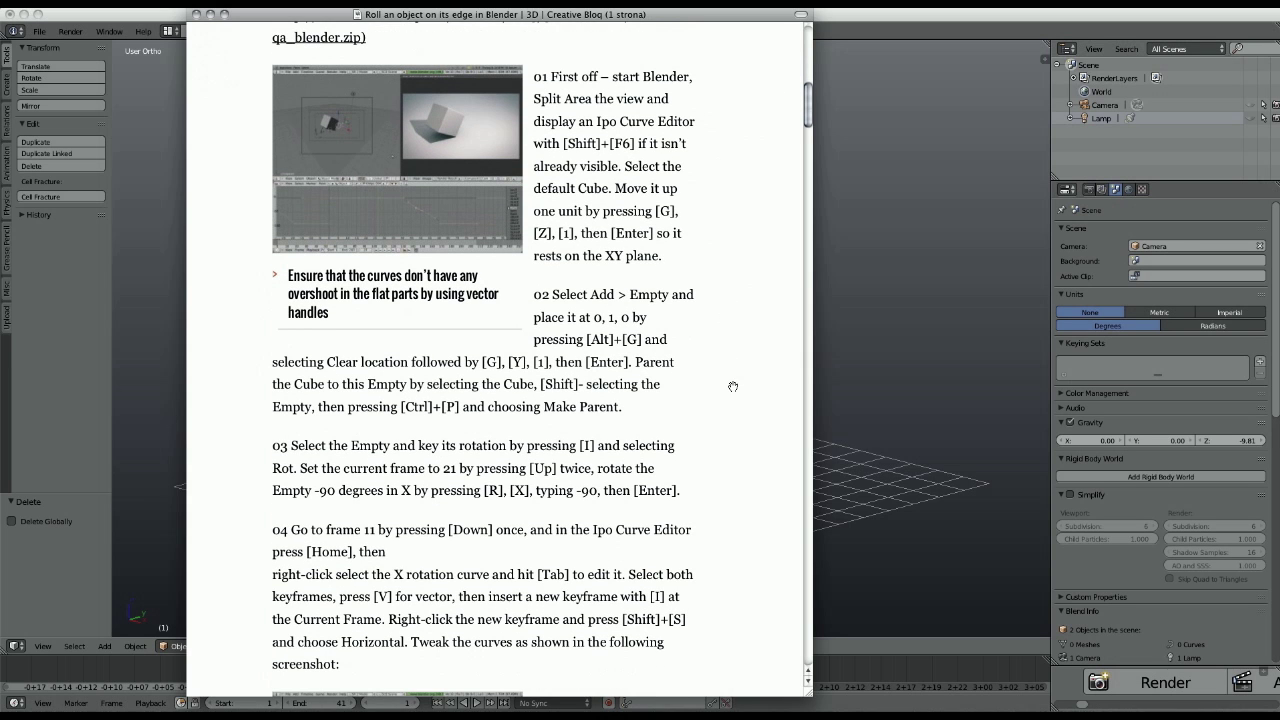
pyautogui.scroll(-2, 734, 289)
pyautogui.scroll(3, 731, 426)
pyautogui.moveTo(731, 426); pyautogui.dragTo(731, 381)
pyautogui.scroll(2, 731, 381)
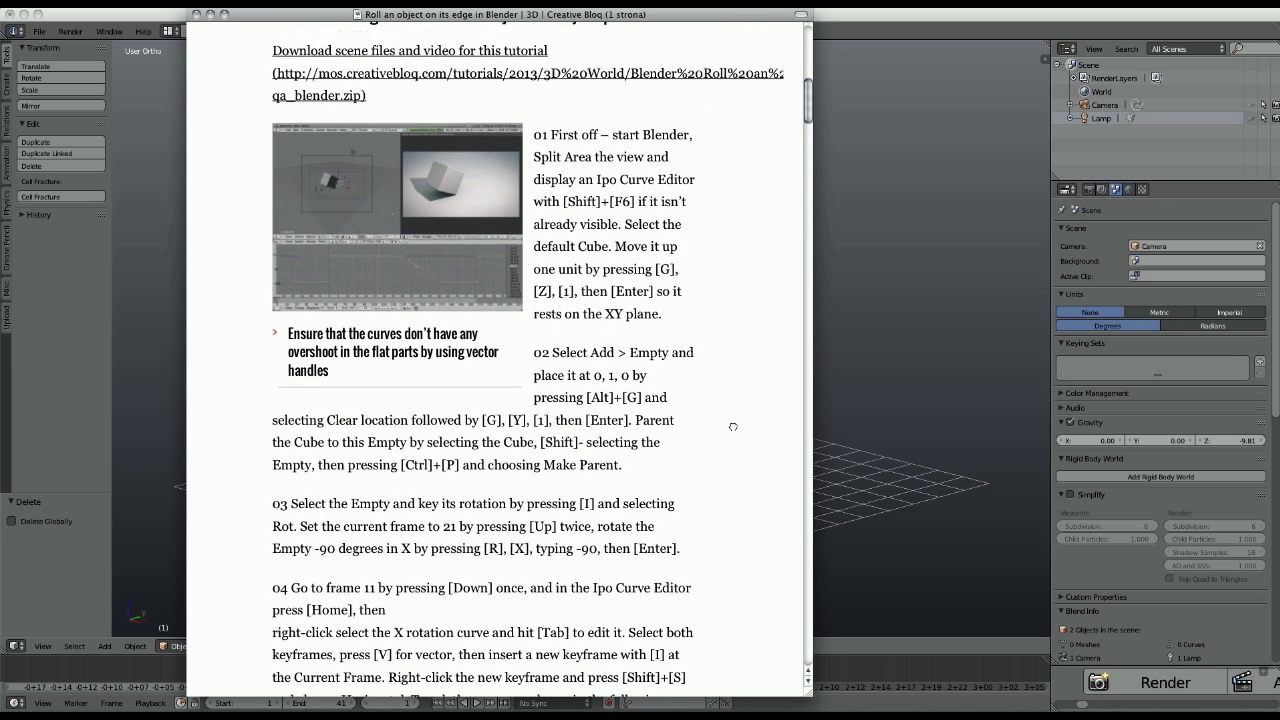
pyautogui.scroll(-1, 736, 387)
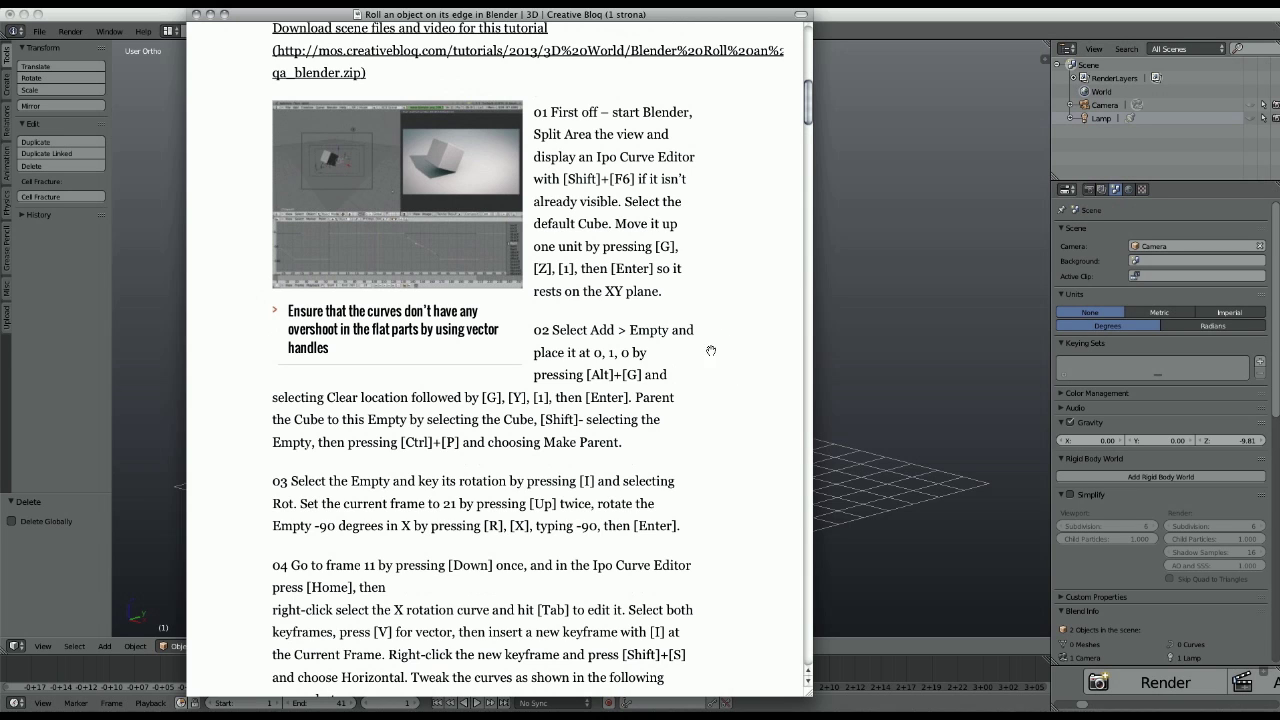
pyautogui.scroll(1, 723, 330)
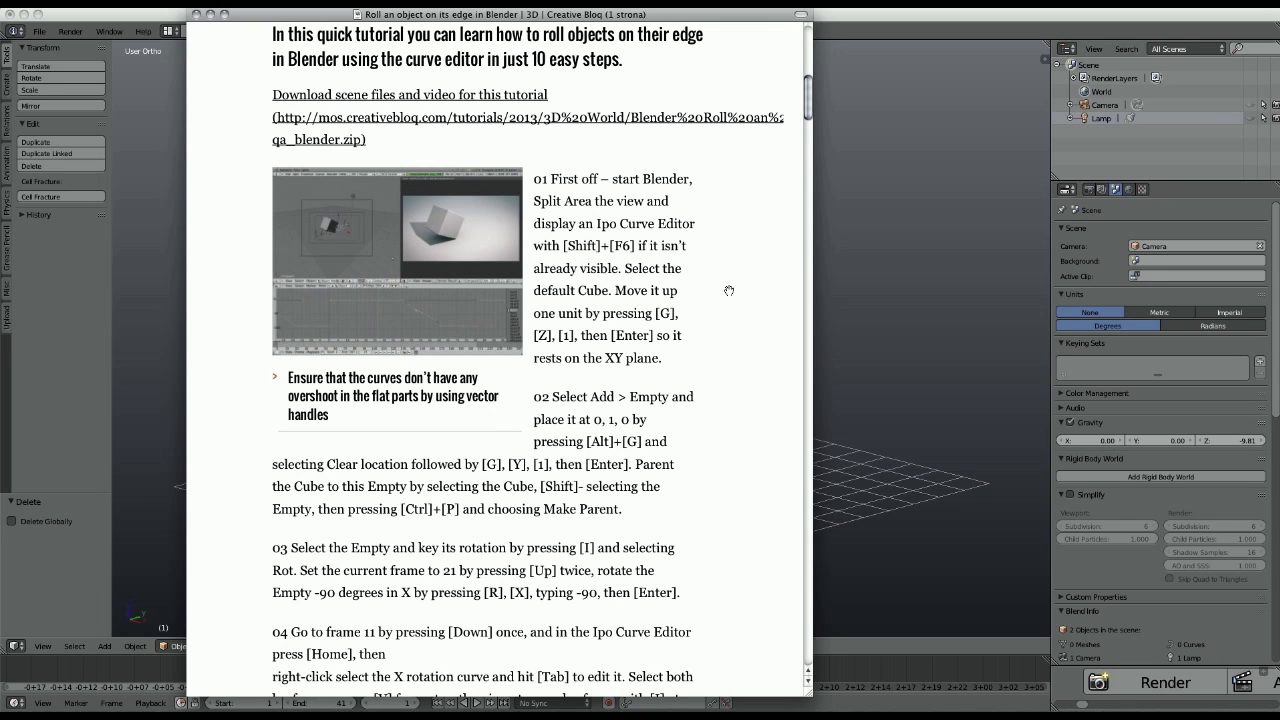
# Return to Blender, add a mesh cube at the world origin and frame it in the viewport.
pyautogui.click(840, 320)
pyautogui.hotkey('shift', 'a')
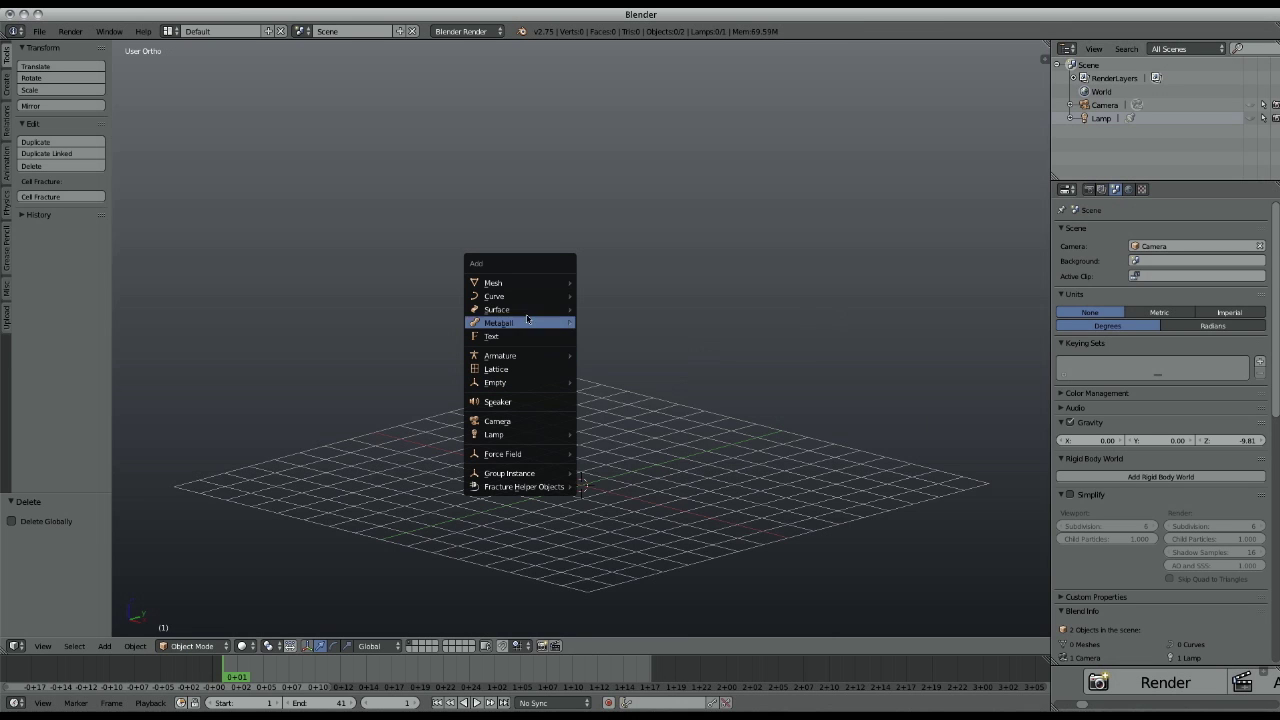
pyautogui.moveTo(530, 283)
pyautogui.click(610, 296)
pyautogui.press('KP_Decimal')
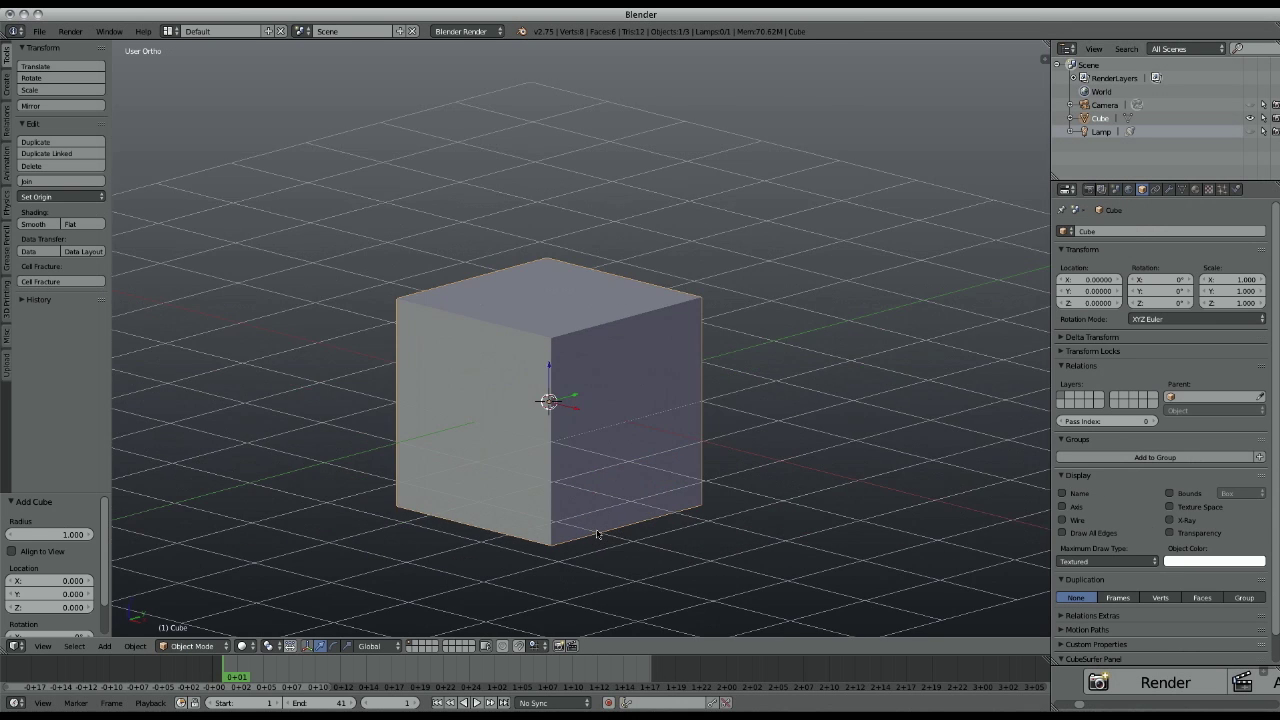
# Snap the 3D cursor to the midpoint of the cube's bottom edge on the +X side, then return to Object Mode.
pyautogui.press('Tab')
pyautogui.press('a')
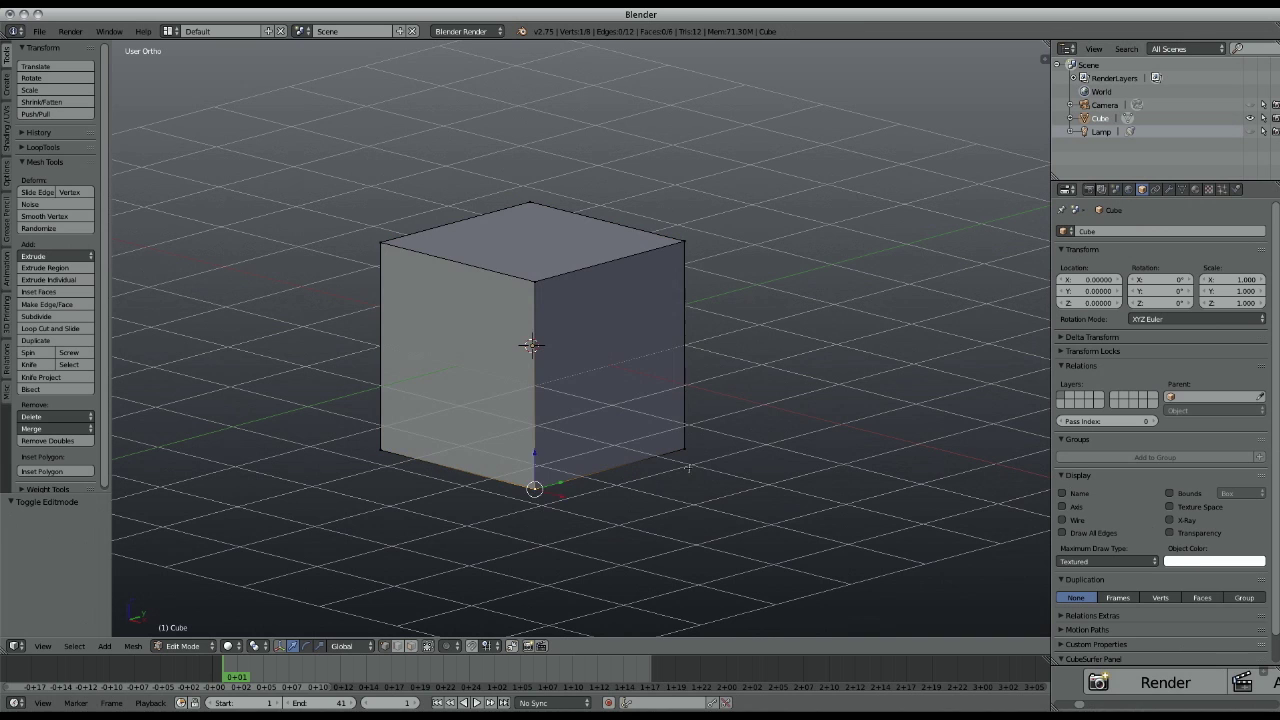
pyautogui.keyDown('shift'); pyautogui.rightClick(689, 466); pyautogui.keyUp('shift')
pyautogui.hotkey('shift', 's')
pyautogui.click(757, 419)
pyautogui.press('Tab')
pyautogui.click(699, 425)
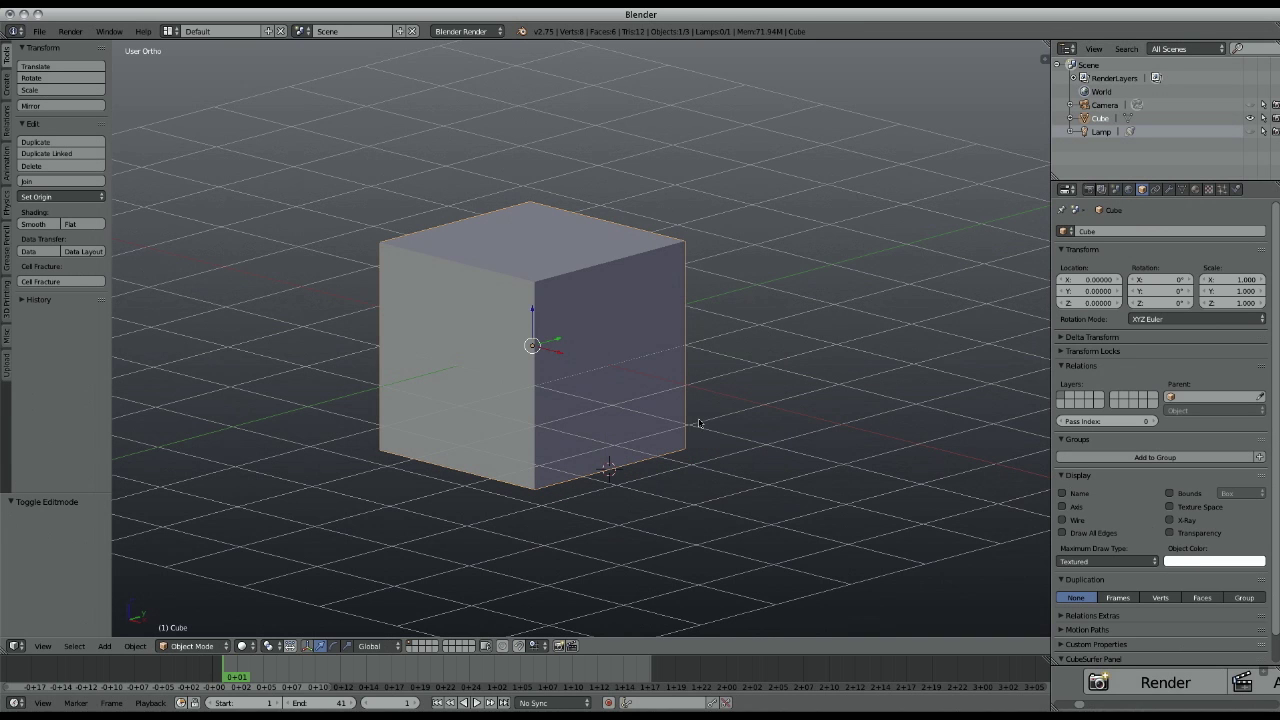
# Add a Plain Axes empty at the 3D cursor in front orthographic view.
pyautogui.press('KP_1')
pyautogui.hotkey('shift', 'a')
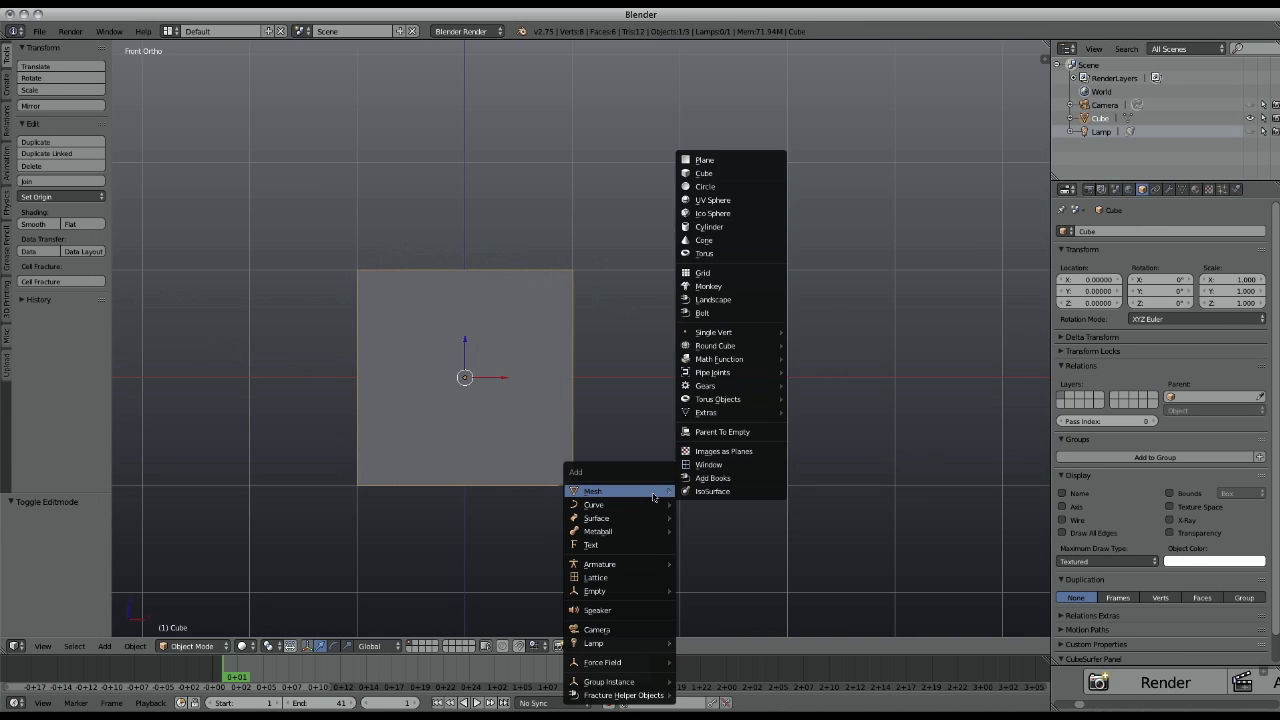
pyautogui.moveTo(620, 591)
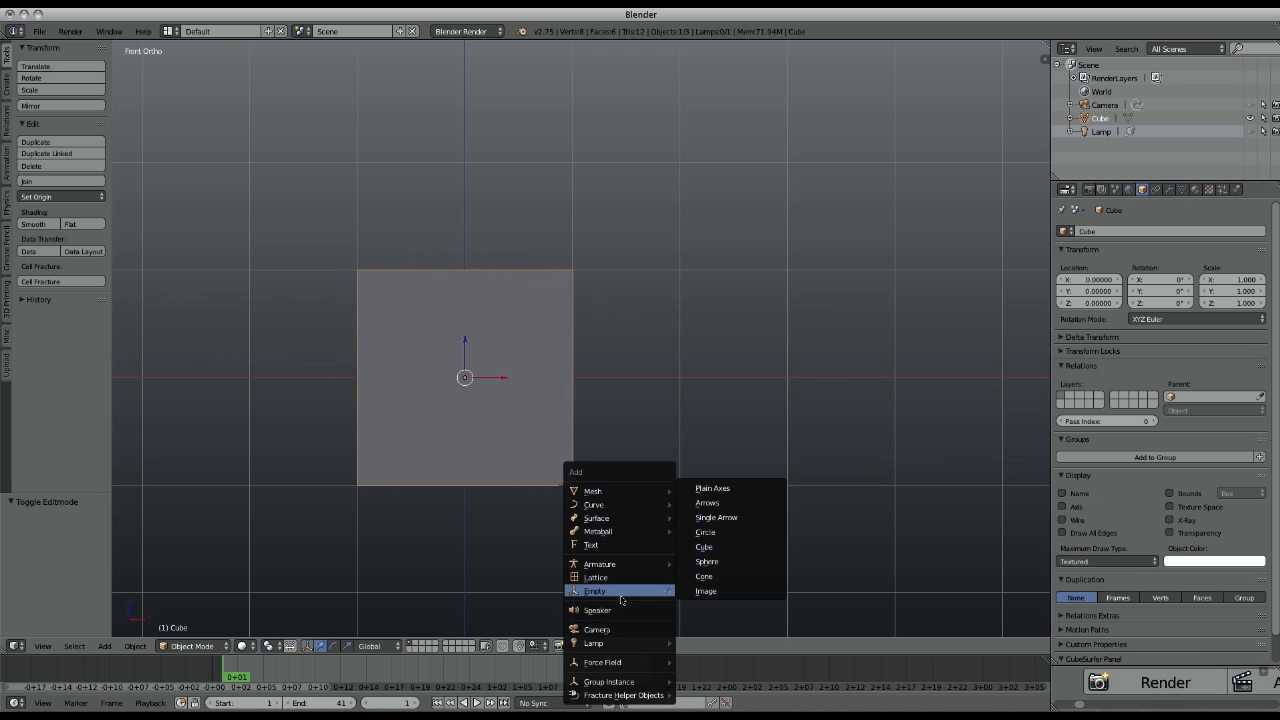
pyautogui.click(725, 490)
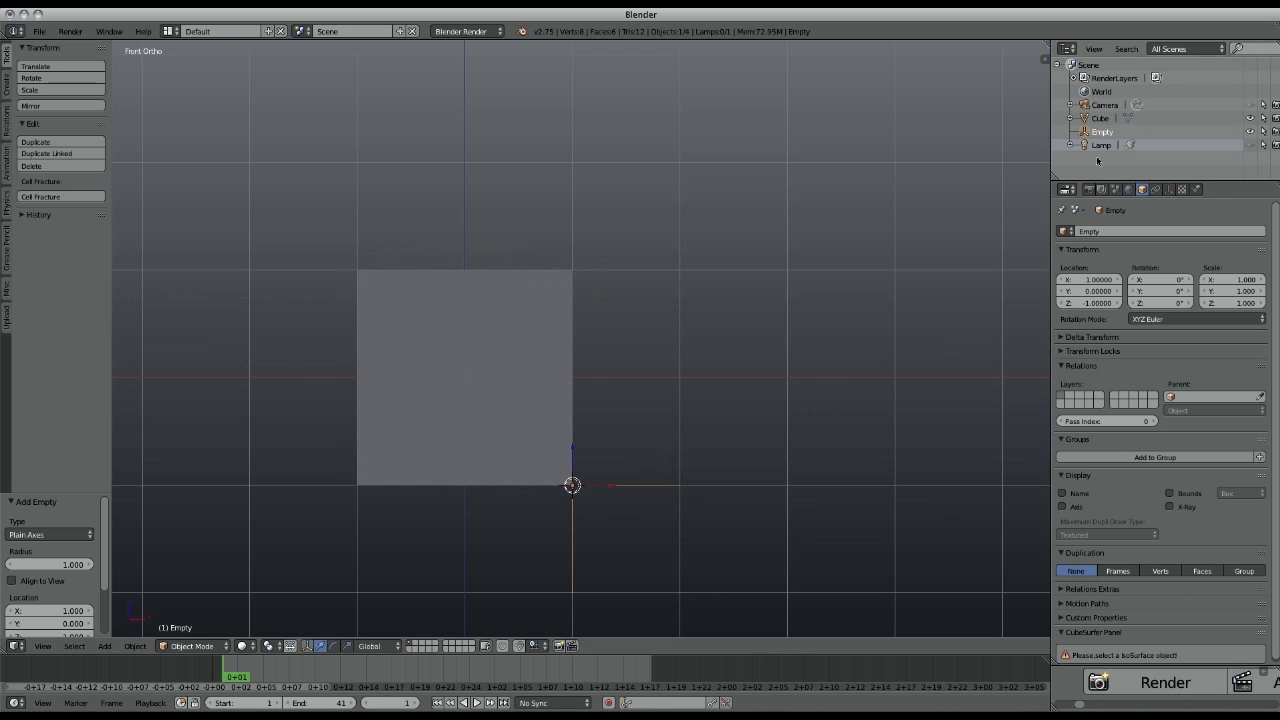
# Enable Name and X-Ray display for the new empty and rename it 1.
pyautogui.click(1062, 494)
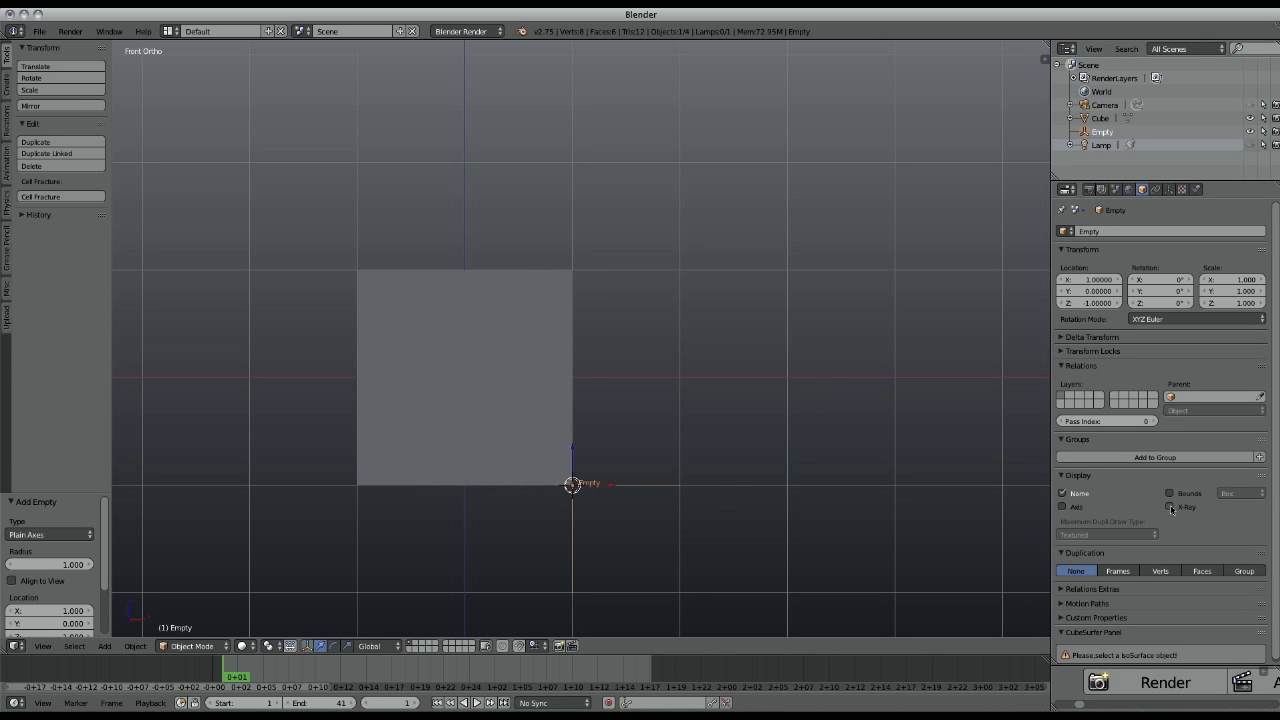
pyautogui.click(1169, 507)
pyautogui.doubleClick(1104, 132)
pyautogui.write('1')
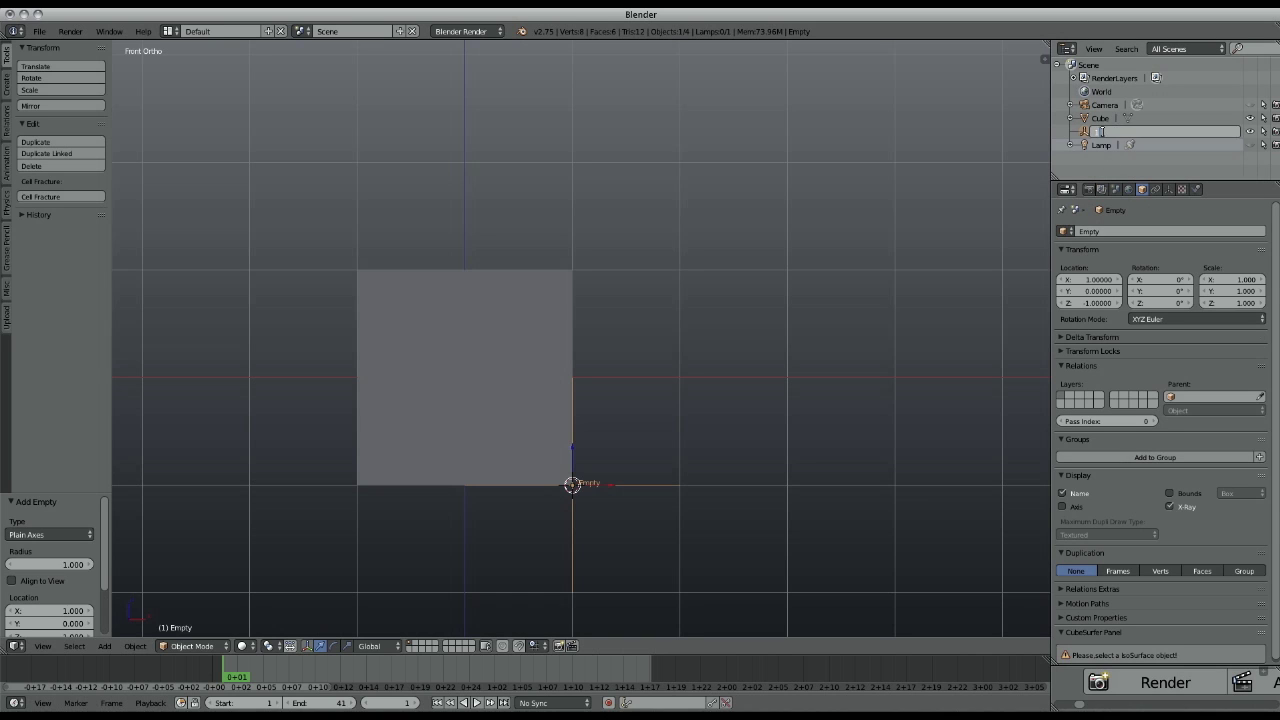
pyautogui.press('Return')
# Duplicate empty 1, move the copy 2 units along Z to the cube's upper corner, and rename it 2.
pyautogui.keyDown('shift'); pyautogui.moveTo(748, 352); pyautogui.dragTo(785, 352, button='middle'); pyautogui.keyUp('shift')
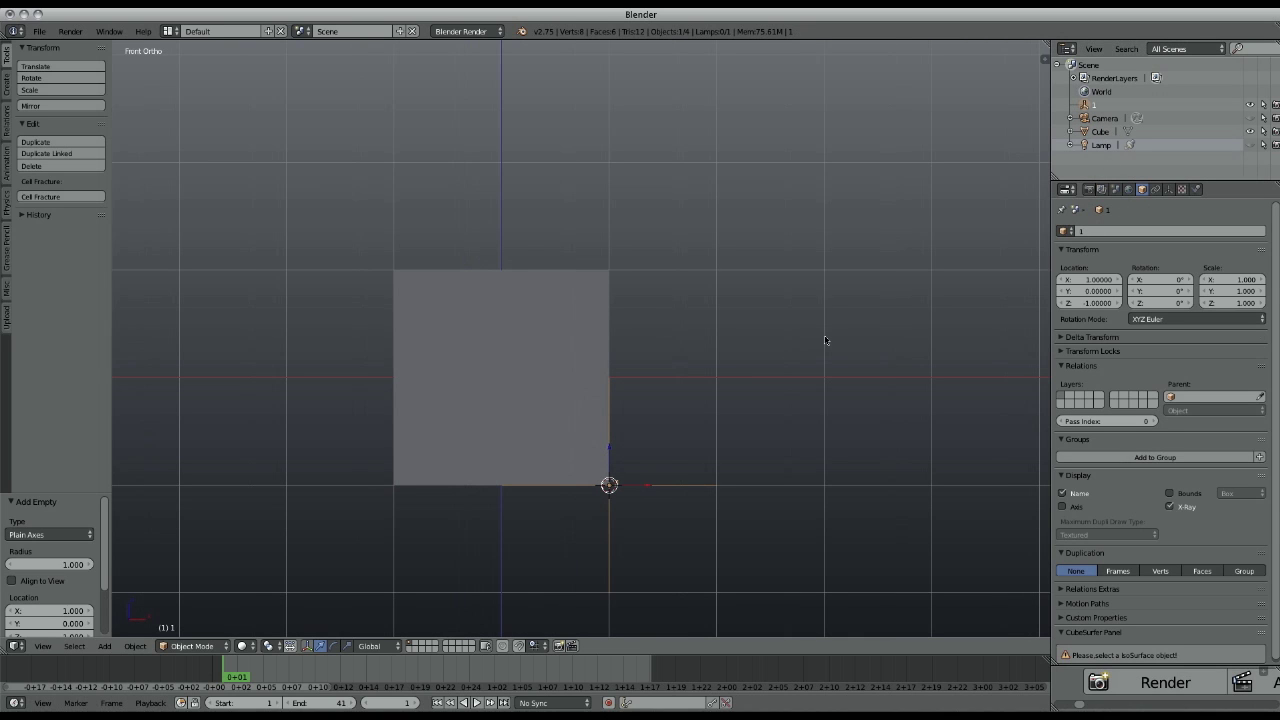
pyautogui.hotkey('shift', 'd')
pyautogui.press('Escape')
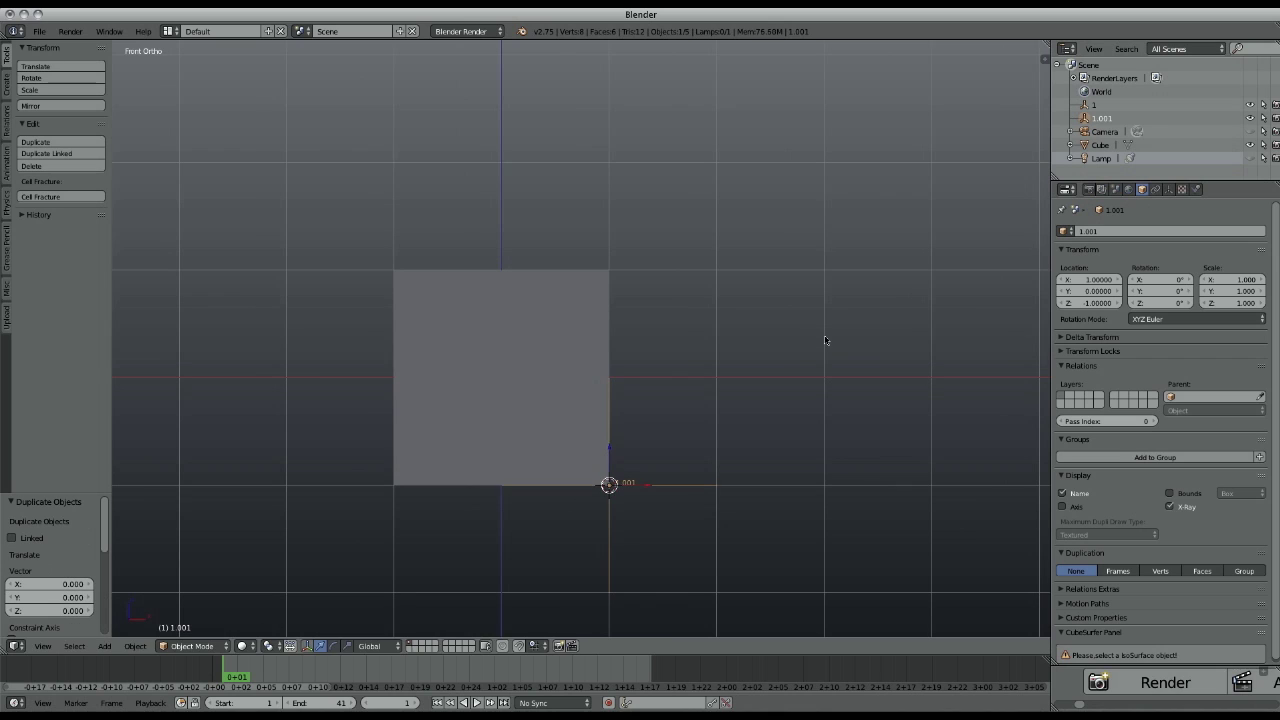
pyautogui.press('g')
pyautogui.press('z')
pyautogui.press('2')
pyautogui.press('Return')
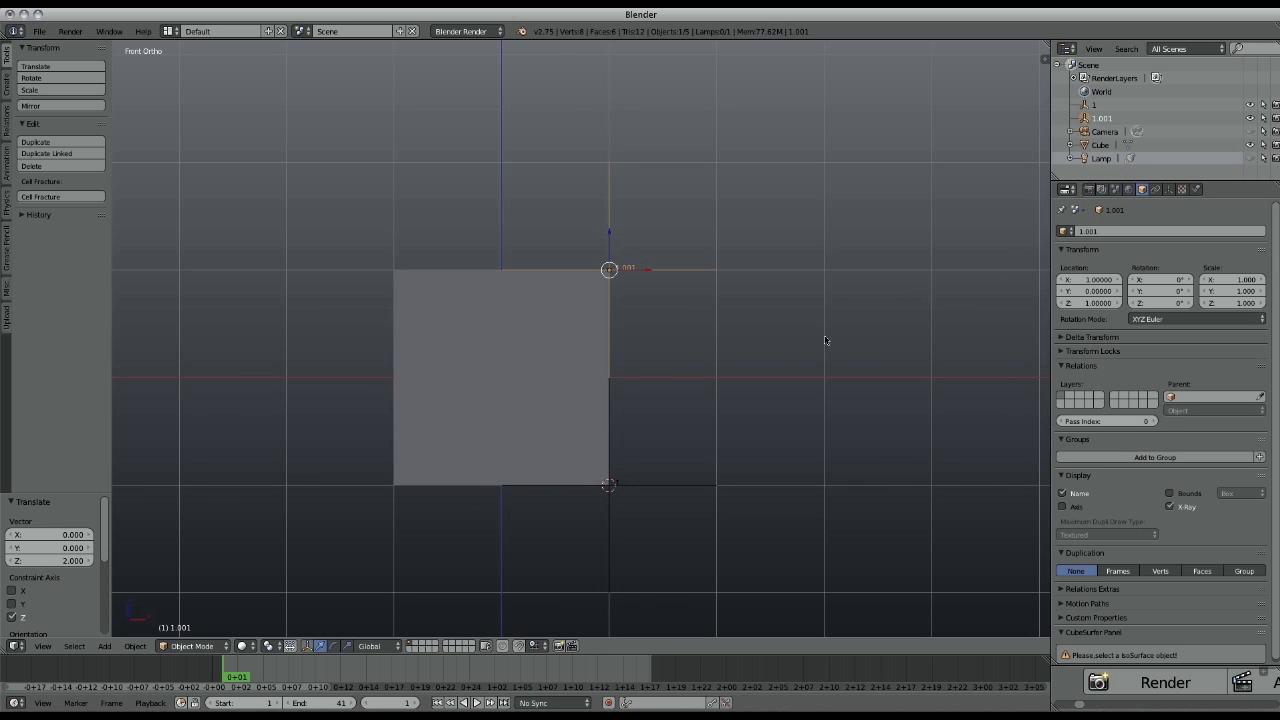
pyautogui.doubleClick(1107, 118)
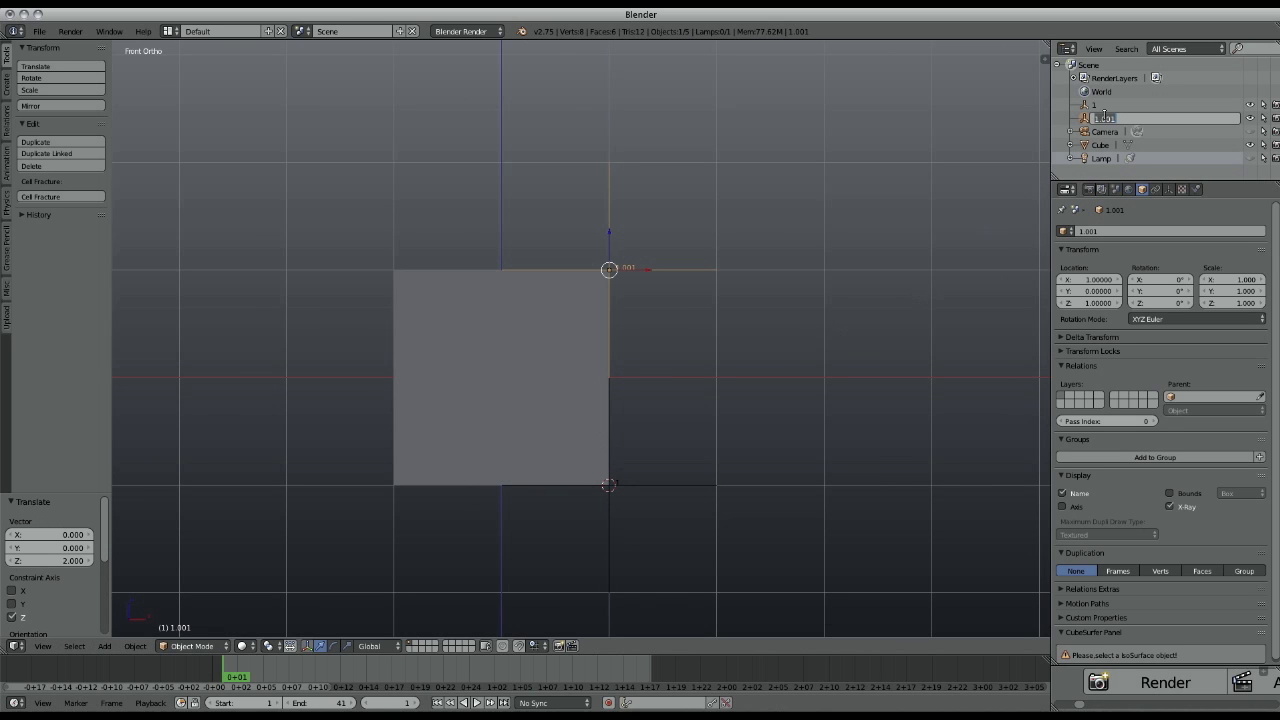
pyautogui.write('2')
pyautogui.press('Return')
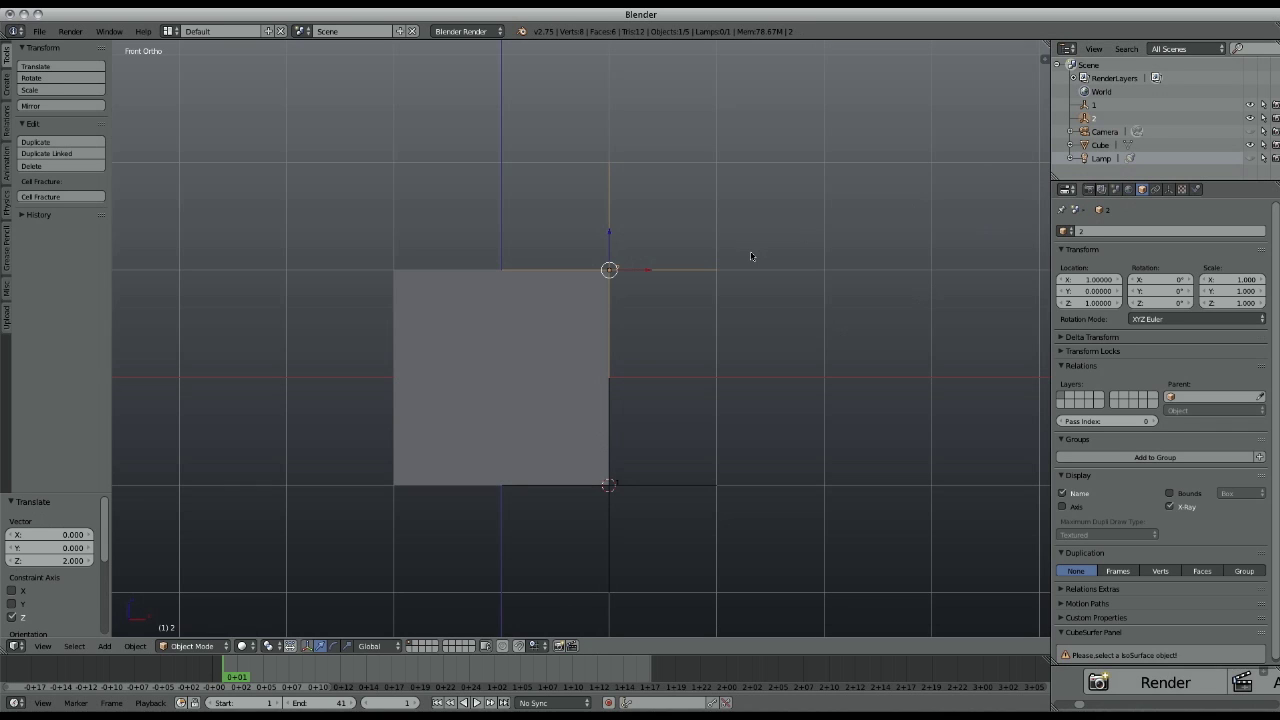
# Duplicate empty 2 with an offset of -2 units along X and rename the copy 3.
pyautogui.hotkey('shift', 'd')
pyautogui.write('x')
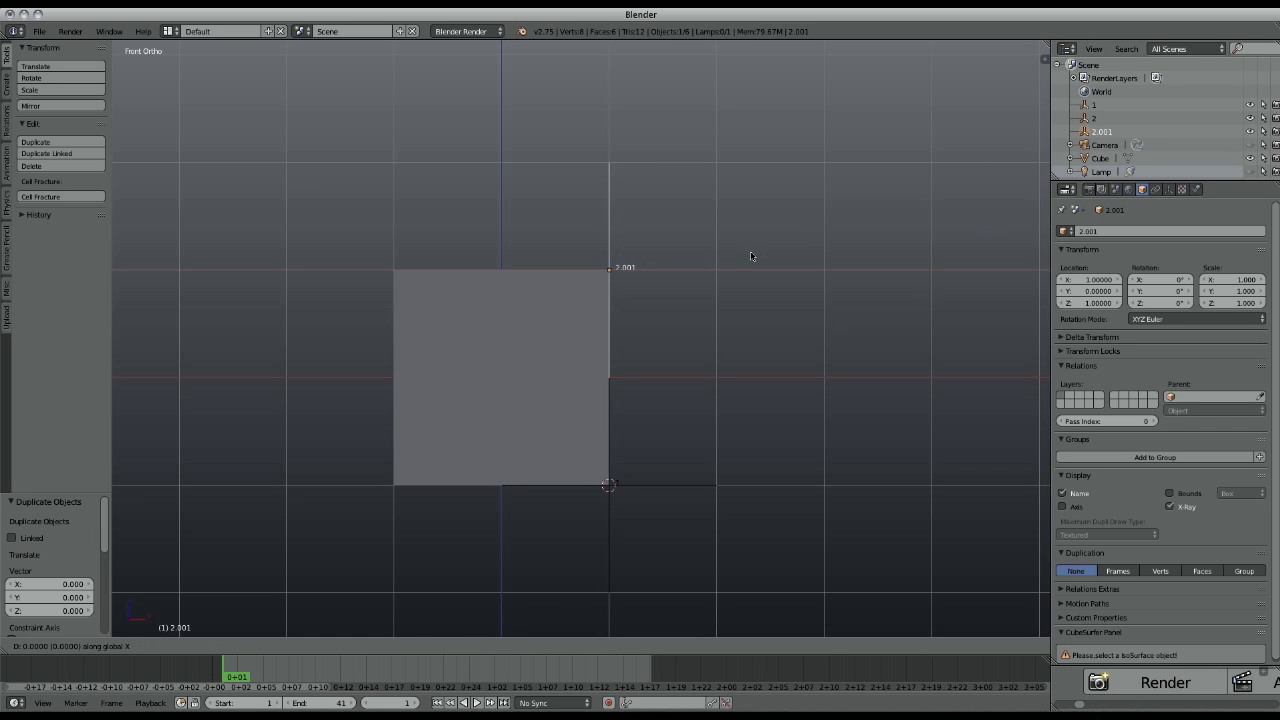
pyautogui.write('-2')
pyautogui.press('Return')
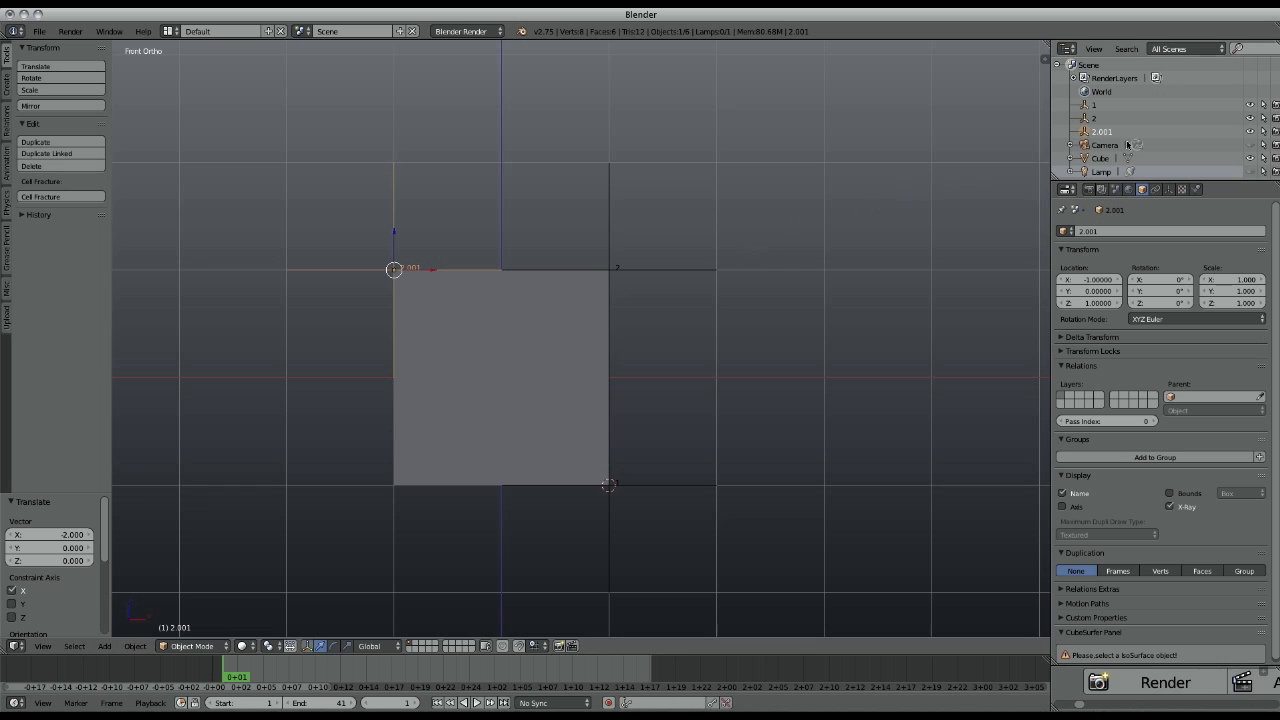
pyautogui.doubleClick(1100, 131)
pyautogui.write('3')
pyautogui.press('Return')
# Duplicate empty 3, move the copy -2 units along Z, and rename it 4.
pyautogui.hotkey('shift', 'd')
pyautogui.press('Escape')
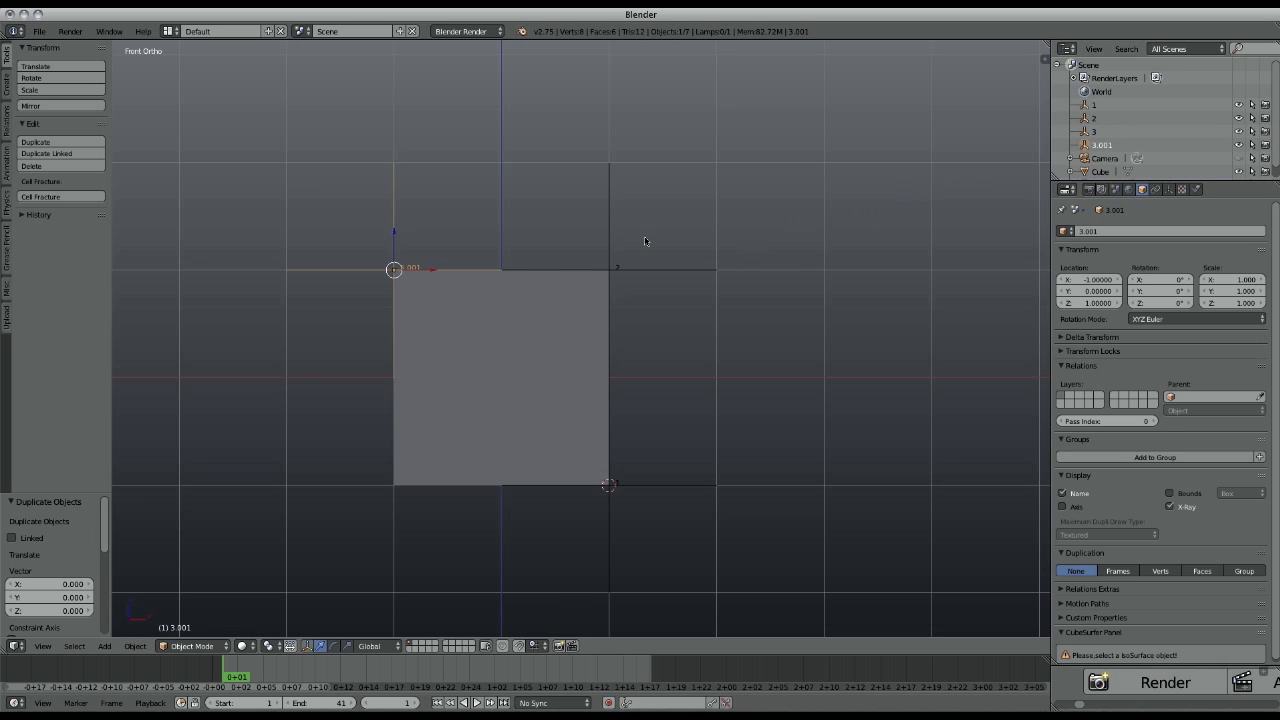
pyautogui.write('gz-2')
pyautogui.press('Return')
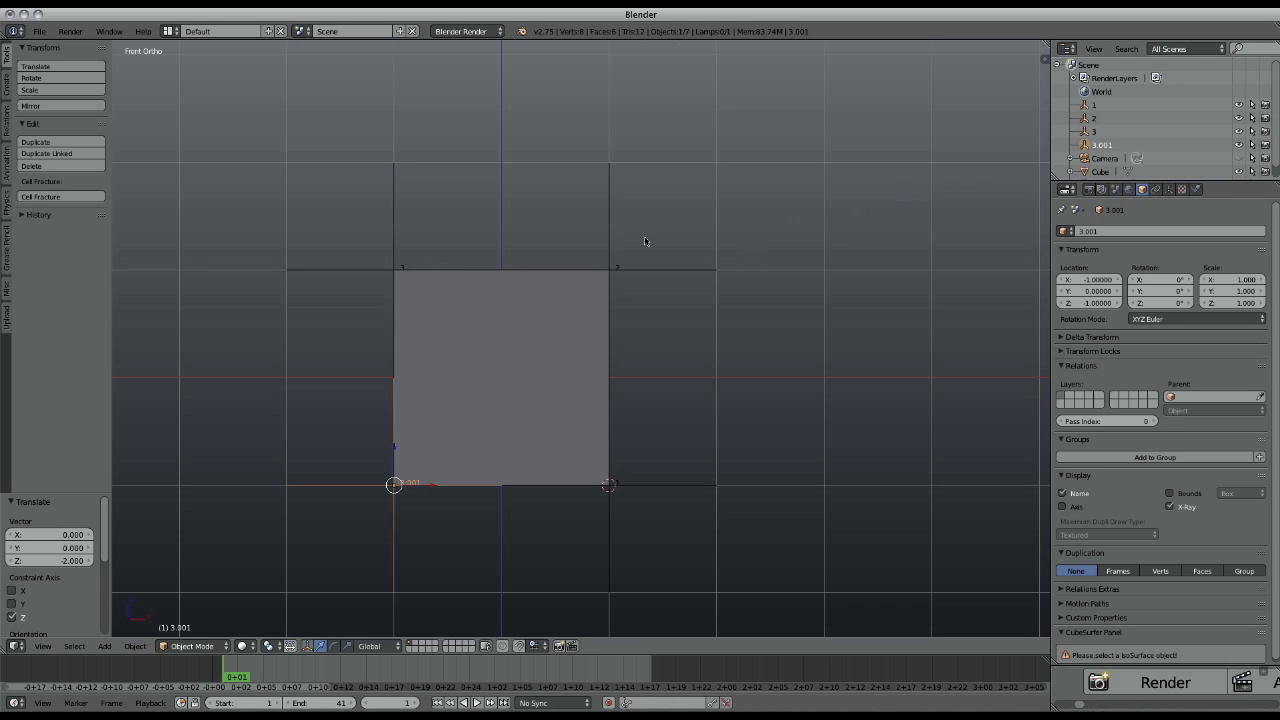
pyautogui.doubleClick(1101, 146)
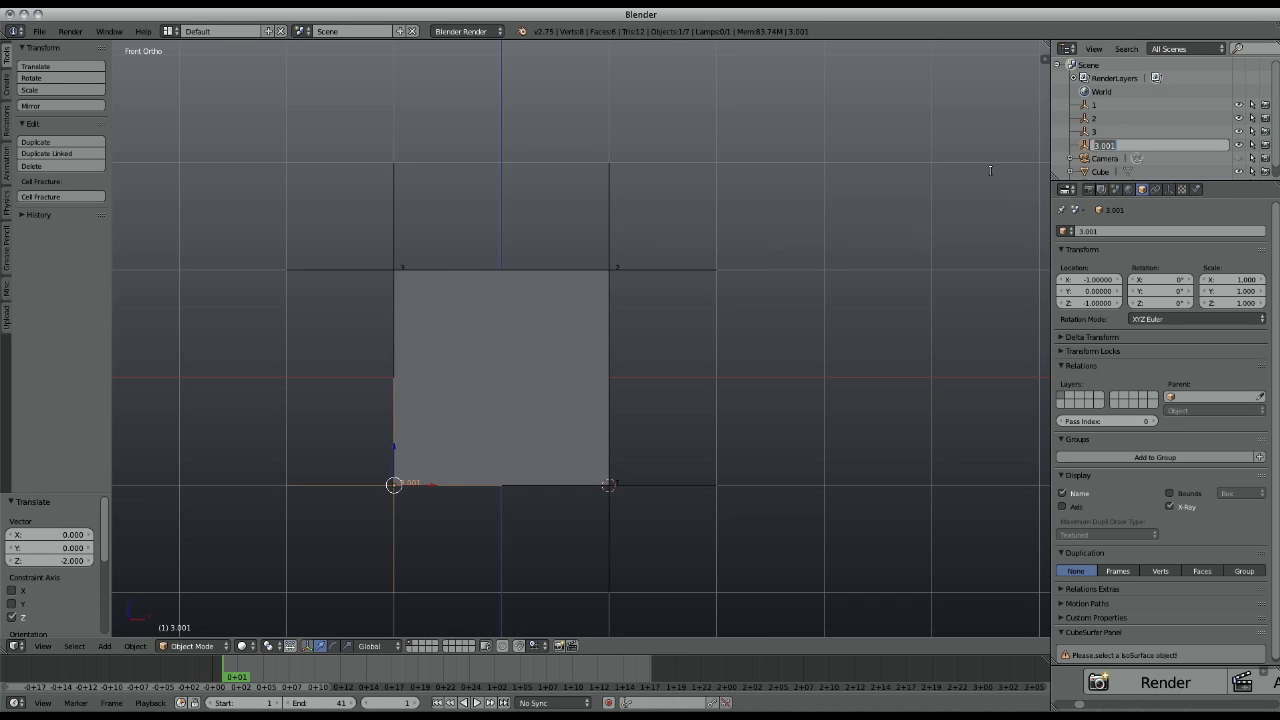
pyautogui.write('4')
pyautogui.press('Return')
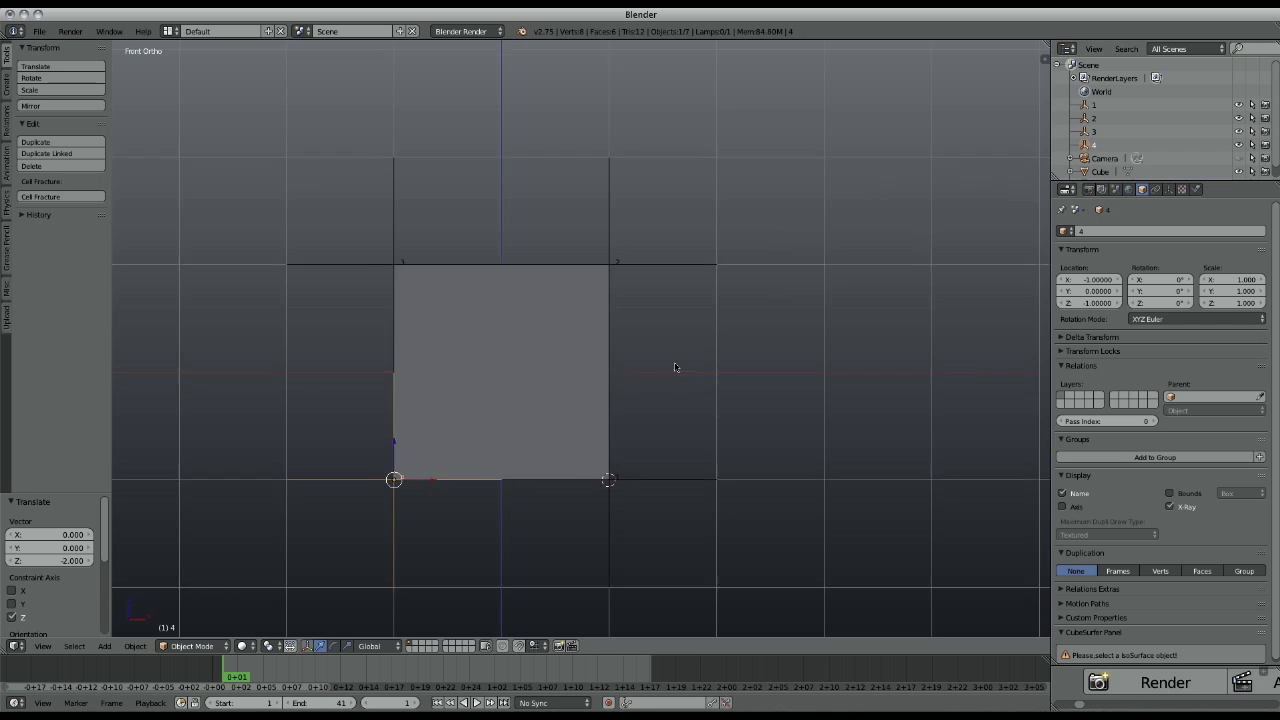
# Parent the cube to empty 4 using the Object parent type with Keep Transform.
pyautogui.scroll(1, 690, 360)
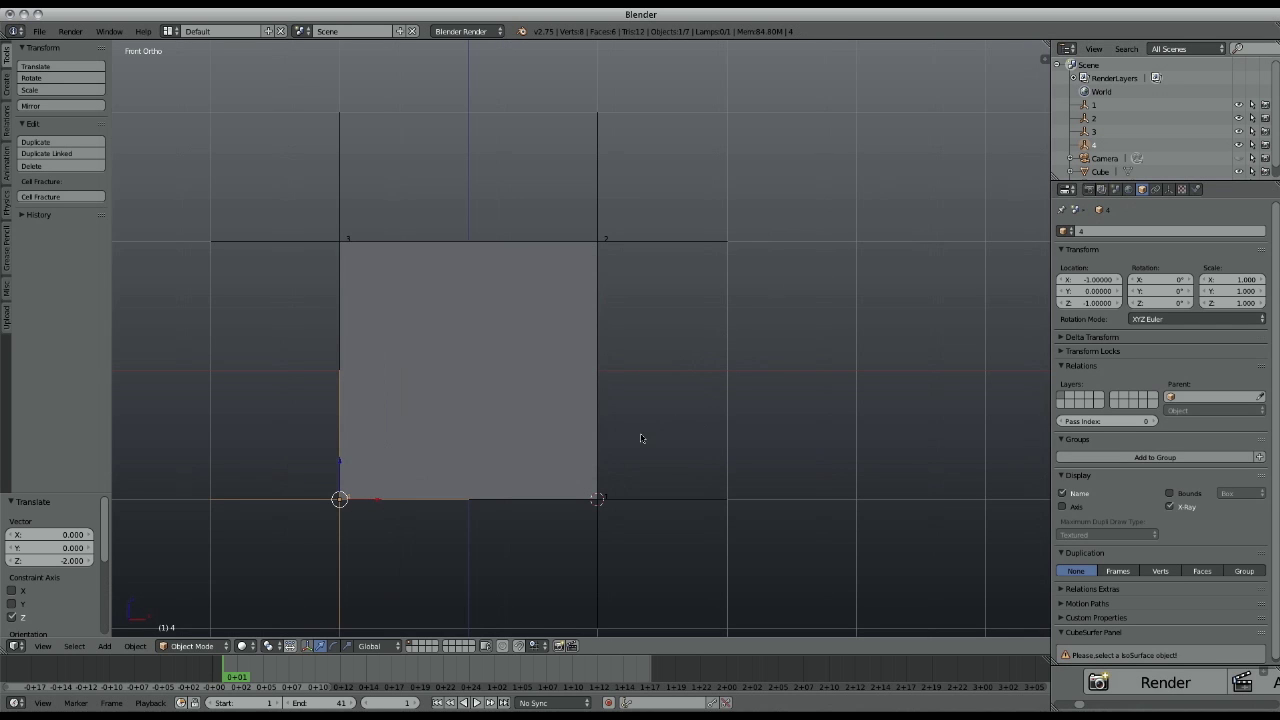
pyautogui.moveTo(641, 438); pyautogui.dragTo(695, 410, button='middle')
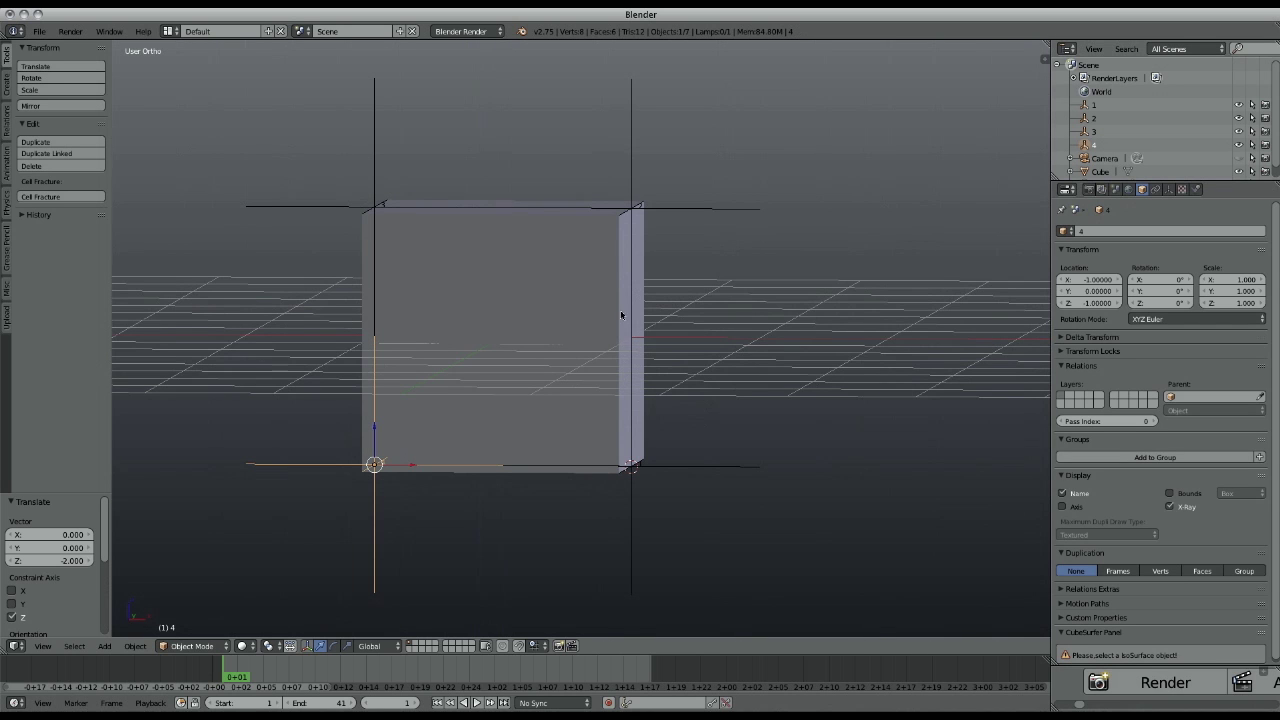
pyautogui.press('KP_1')
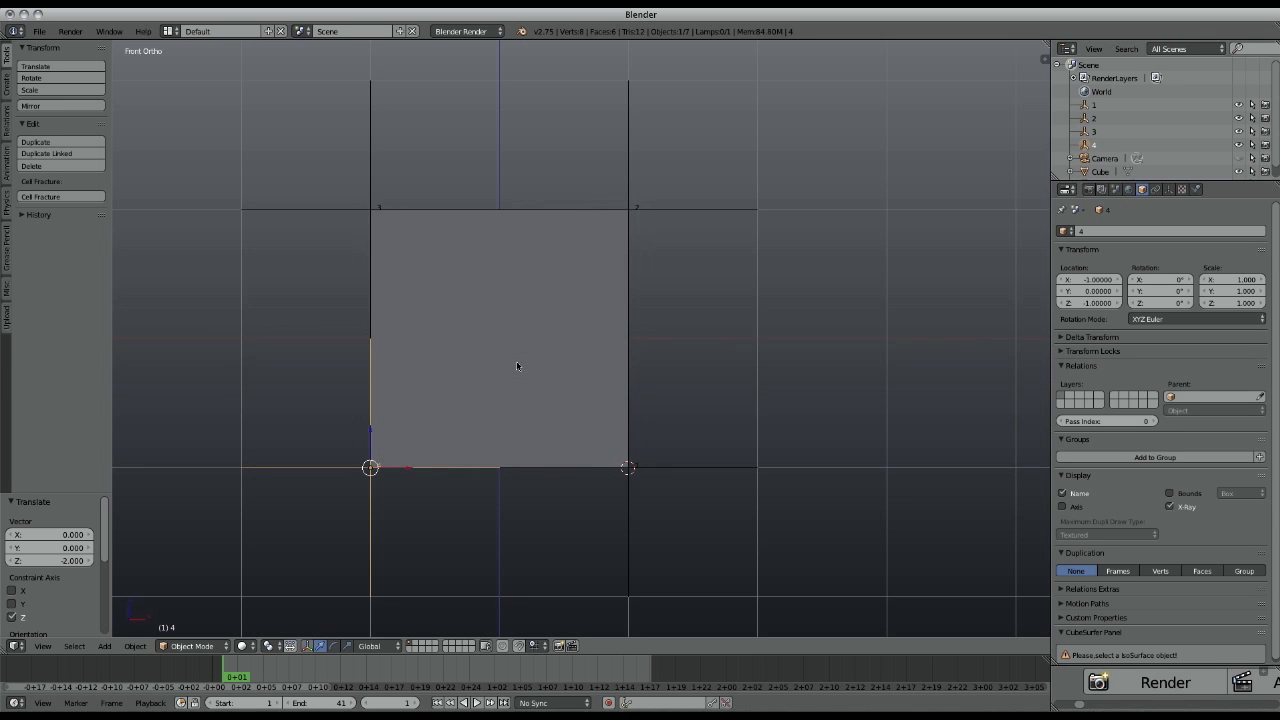
pyautogui.keyDown('shift'); pyautogui.moveTo(495, 364); pyautogui.dragTo(494, 371, button='middle'); pyautogui.keyUp('shift')
pyautogui.rightClick(477, 349)
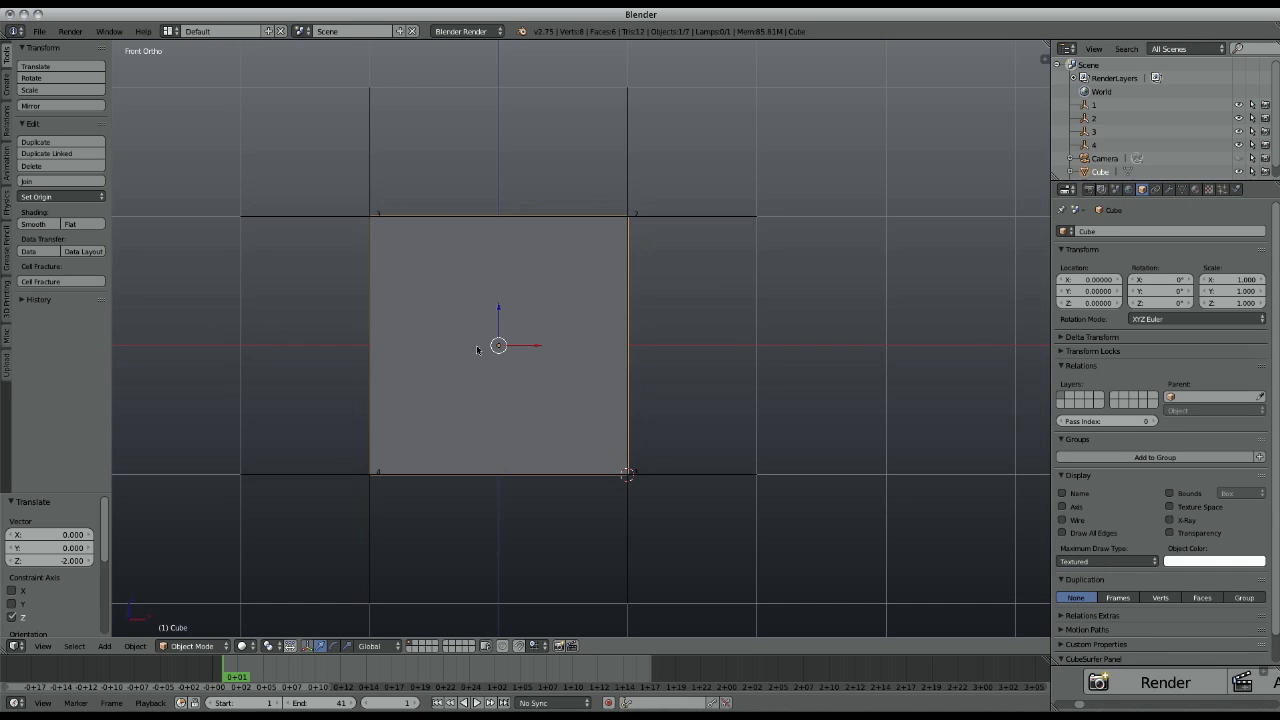
pyautogui.keyDown('shift'); pyautogui.rightClick(363, 523); pyautogui.keyUp('shift')
pyautogui.keyDown('shift'); pyautogui.moveTo(457, 516); pyautogui.dragTo(439, 521, button='middle'); pyautogui.keyUp('shift')
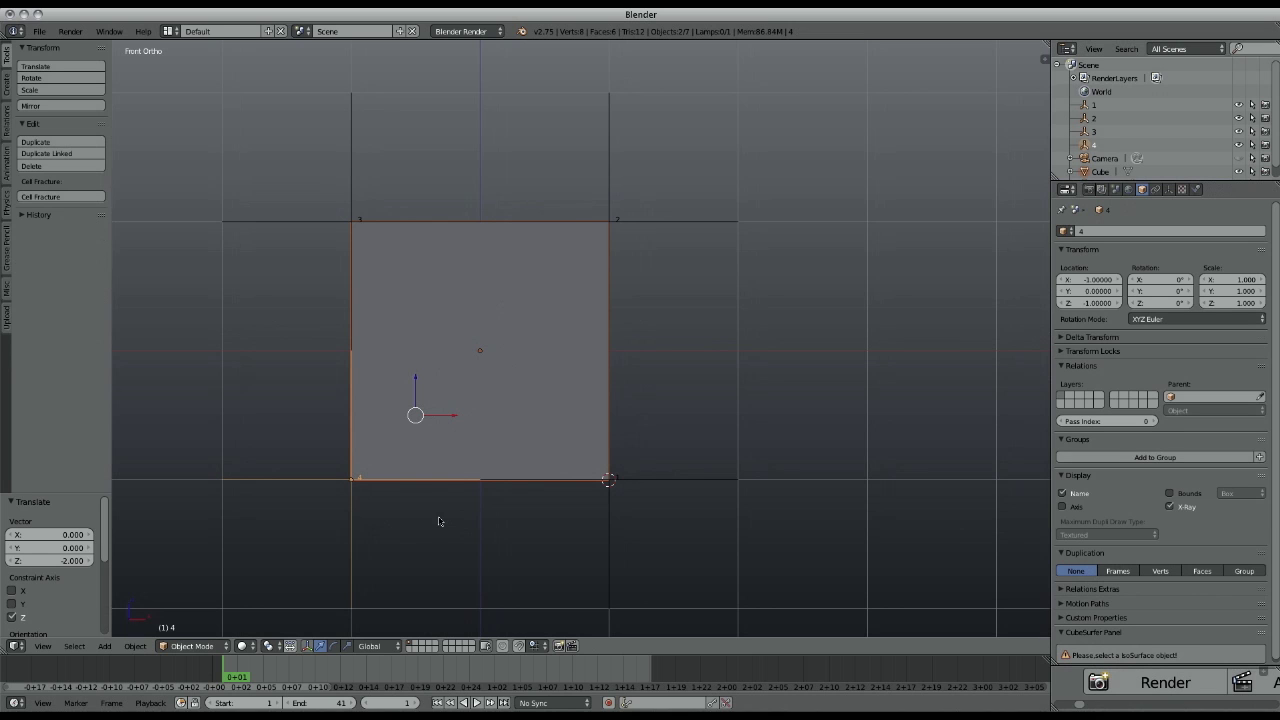
pyautogui.hotkey('ctrl', 'p')
pyautogui.click(440, 520)
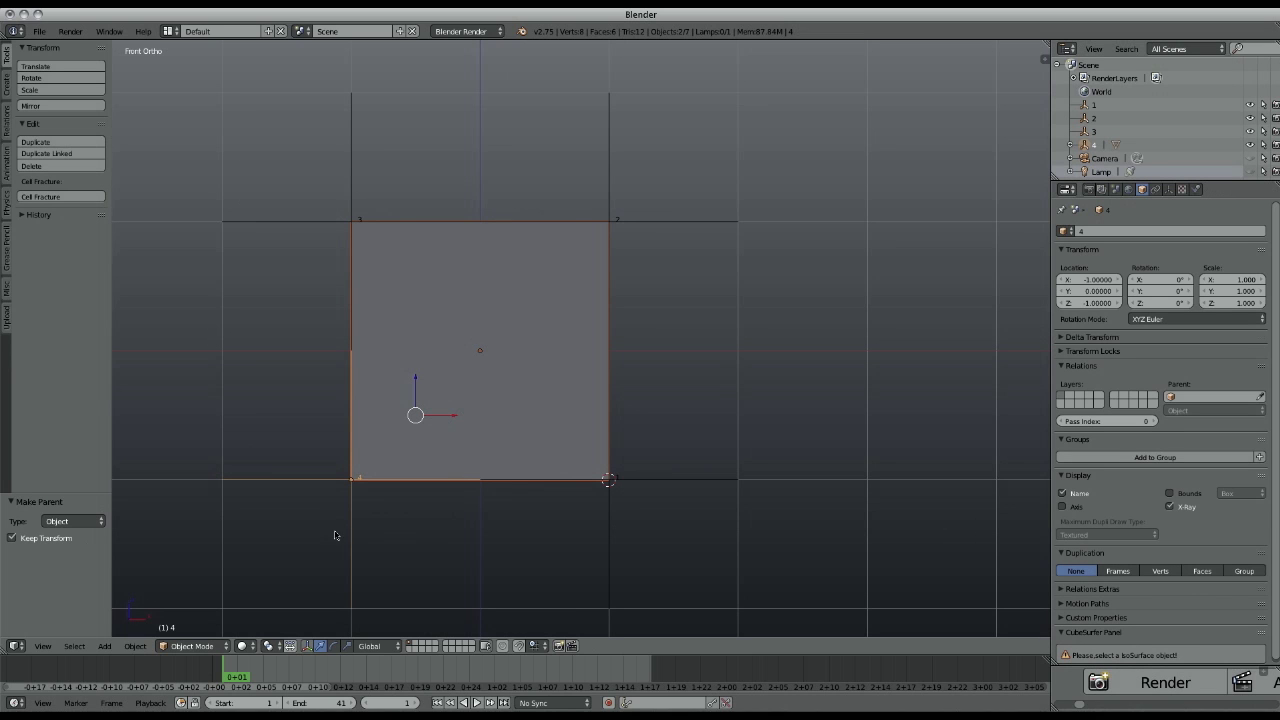
# Test moving empty 4 together with the cube, cancel the move, and leave only empty 4 selected.
pyautogui.press('g')
pyautogui.rightClick(289, 483)
pyautogui.rightClick(293, 489)
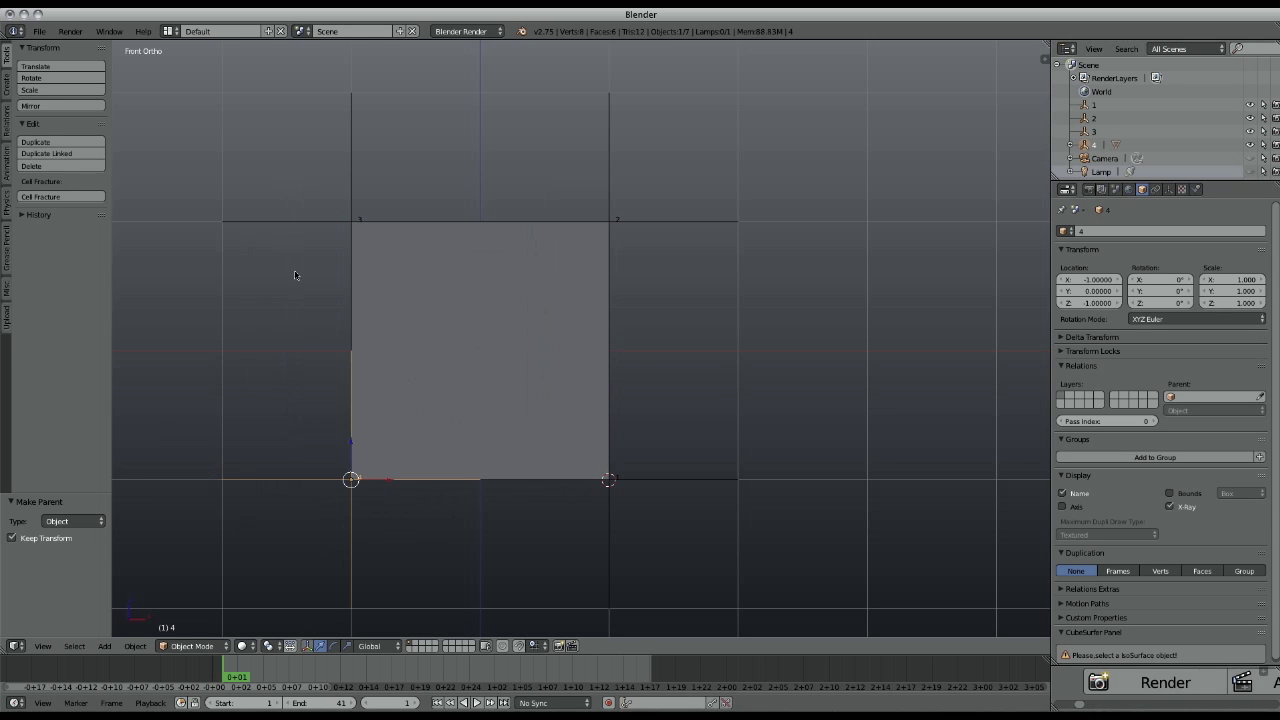
# Parent empty 4 to empty 3 as Object (Keep Transform), then test moving empty 3 and cancel the move.
pyautogui.keyDown('shift'); pyautogui.rightClick(291, 233); pyautogui.keyUp('shift')
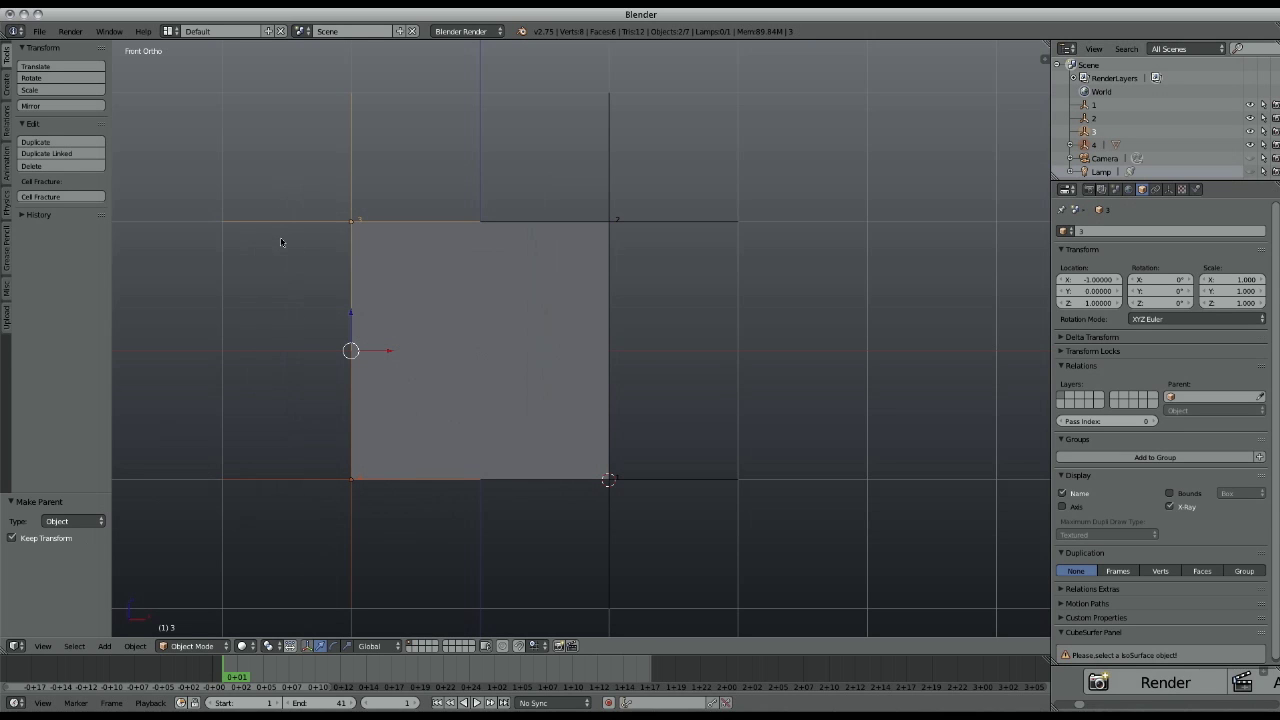
pyautogui.hotkey('ctrl', 'p')
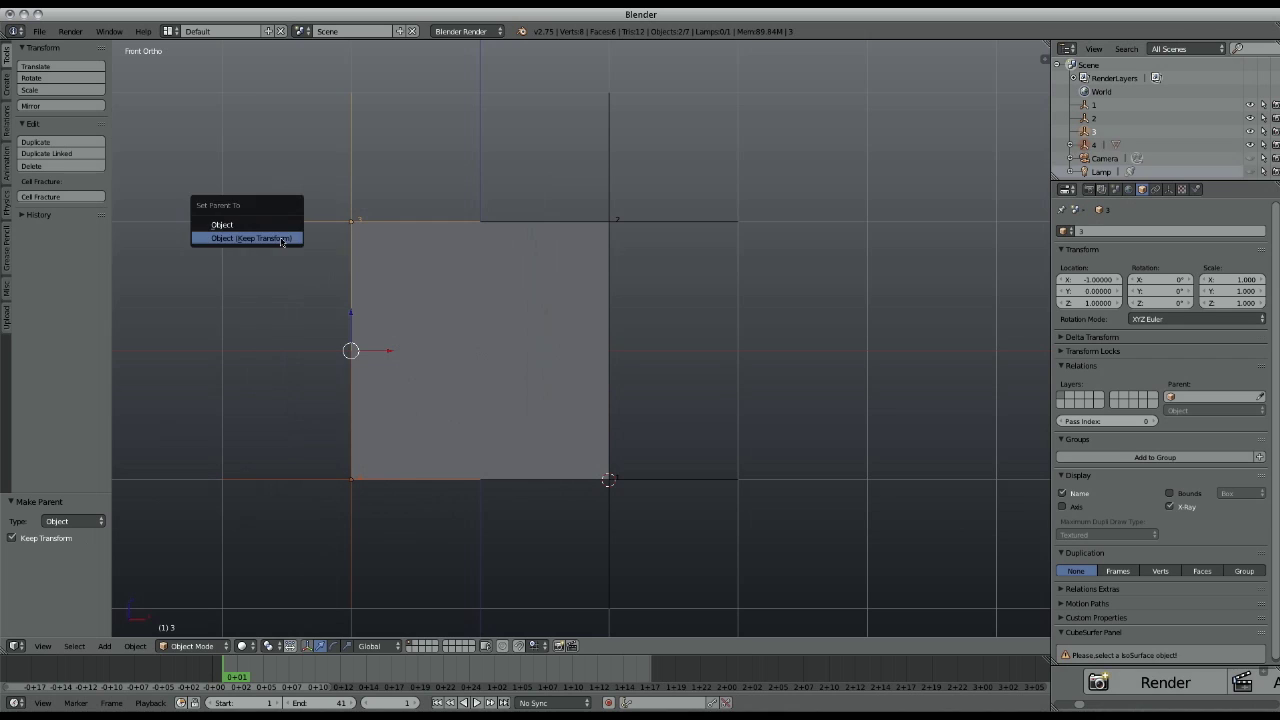
pyautogui.click(281, 241)
pyautogui.rightClick(295, 222)
pyautogui.press('g')
pyautogui.rightClick(277, 183)
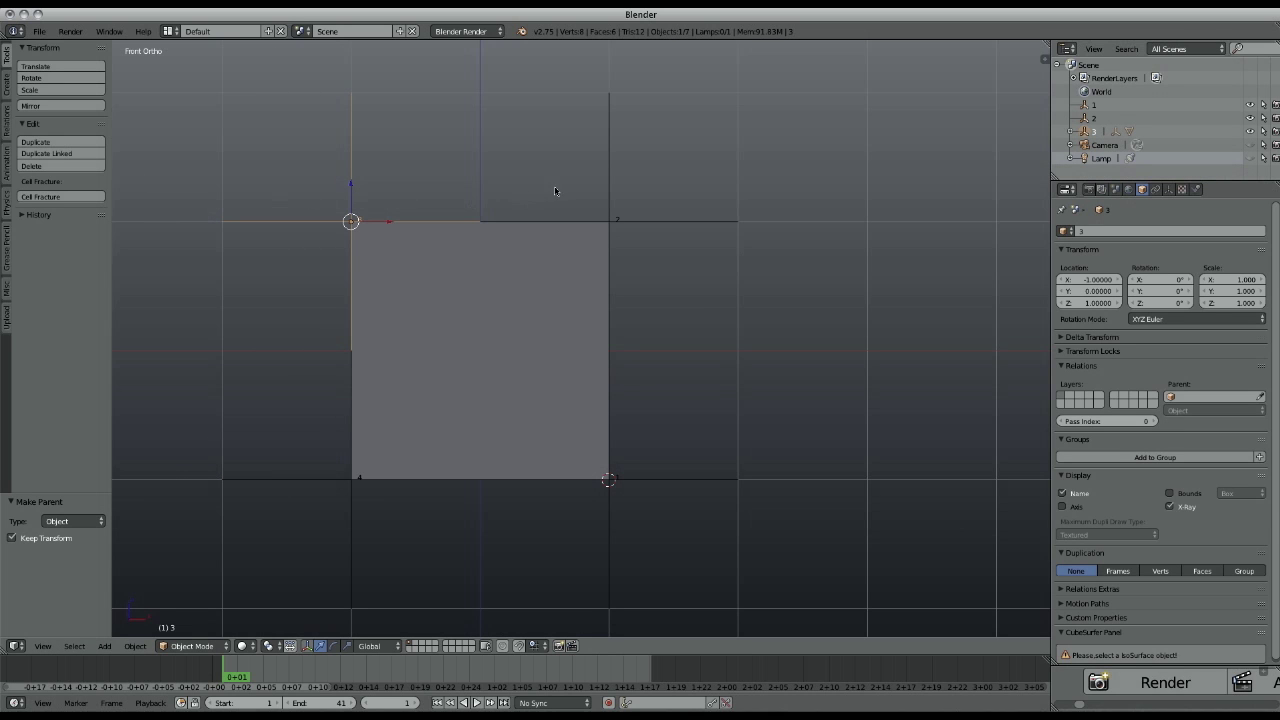
# Parent empty 3 to empty 2 with Keep Transform, and check the link with a cancelled move of empty 2.
pyautogui.keyDown('shift'); pyautogui.rightClick(603, 191); pyautogui.keyUp('shift')
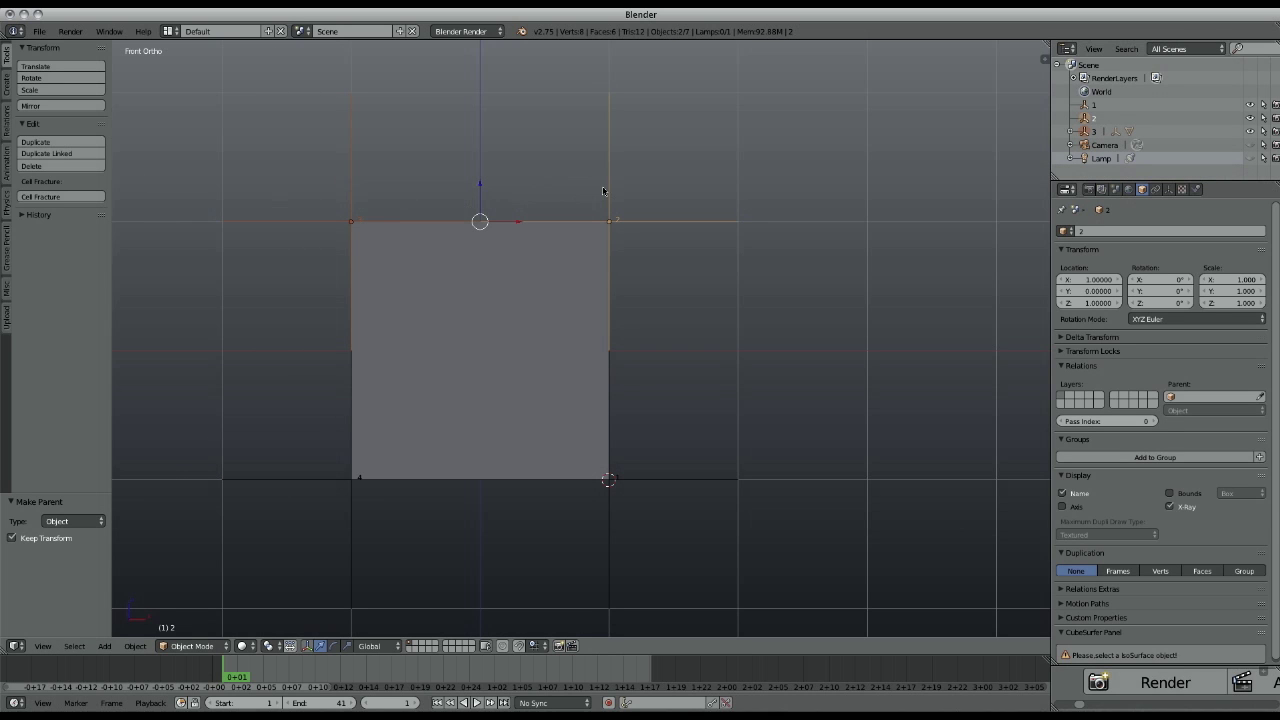
pyautogui.hotkey('ctrl', 'p')
pyautogui.click(603, 191)
pyautogui.rightClick(657, 229)
pyautogui.press('g')
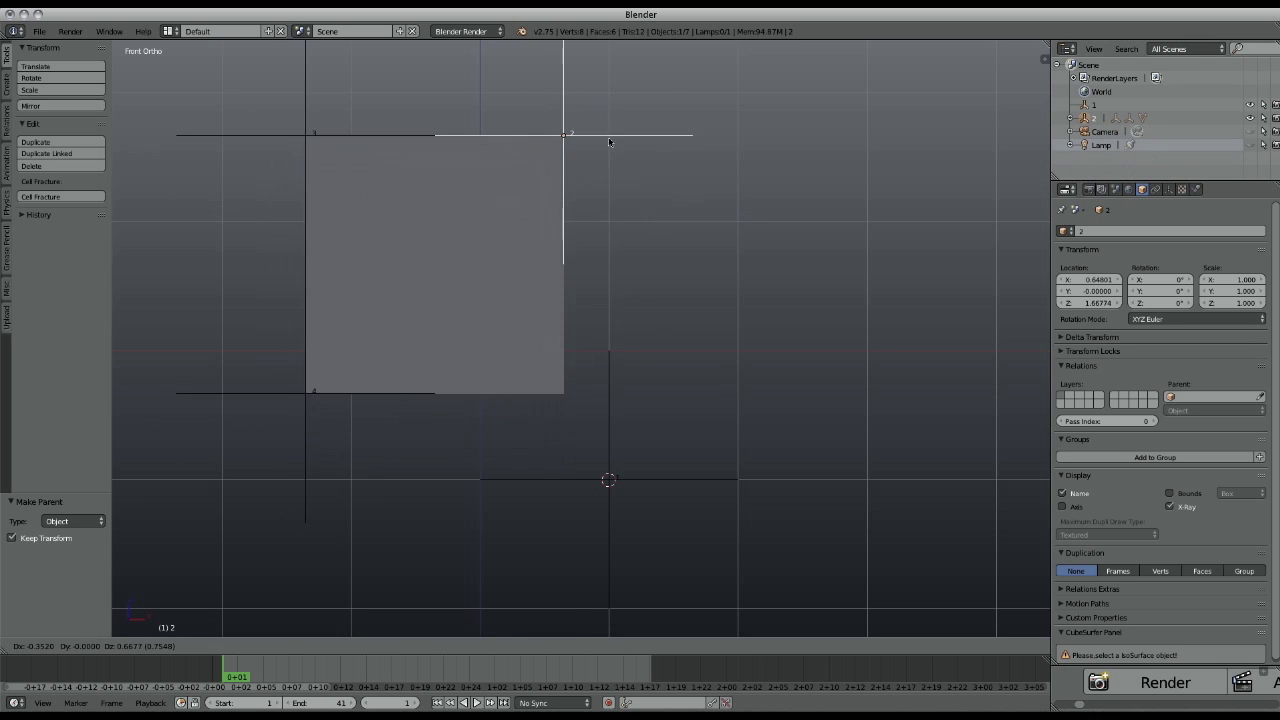
pyautogui.rightClick(641, 329)
# Parent empty 2 to empty 1 with Keep Transform, and try moving empty 1 before cancelling.
pyautogui.keyDown('shift'); pyautogui.rightClick(660, 485); pyautogui.keyUp('shift')
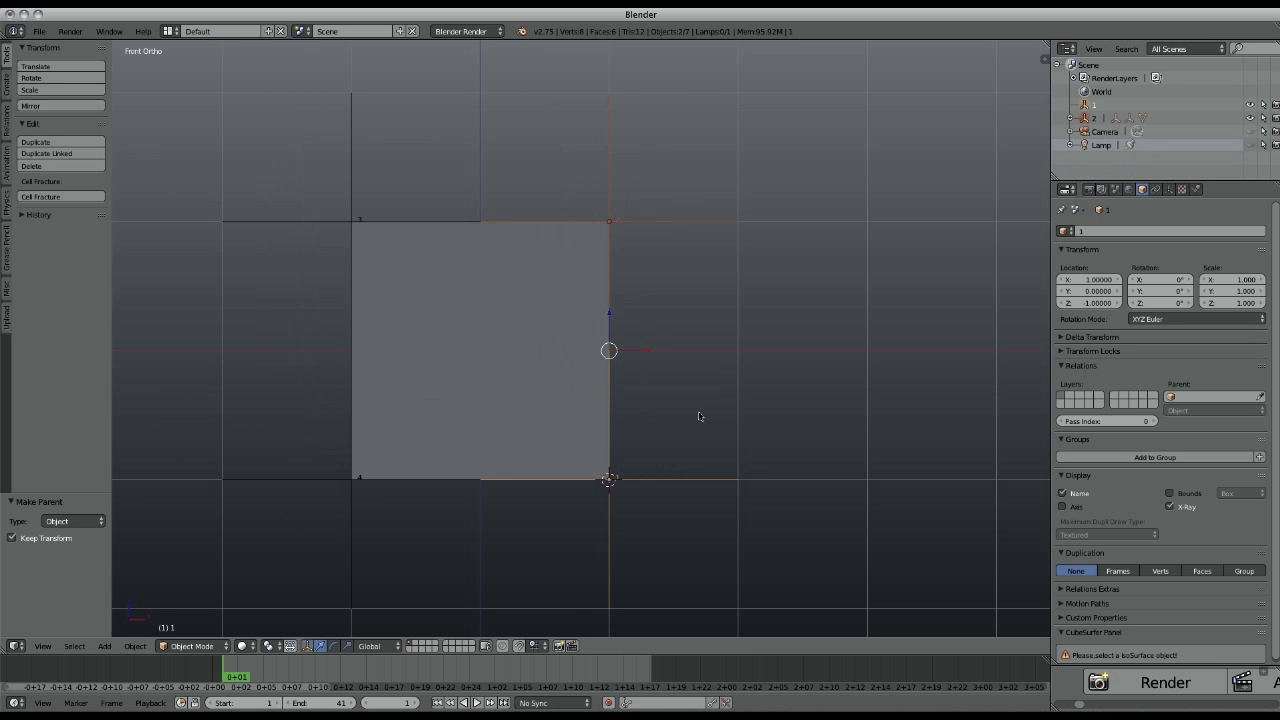
pyautogui.hotkey('ctrl', 'p')
pyautogui.click(699, 413)
pyautogui.press('g')
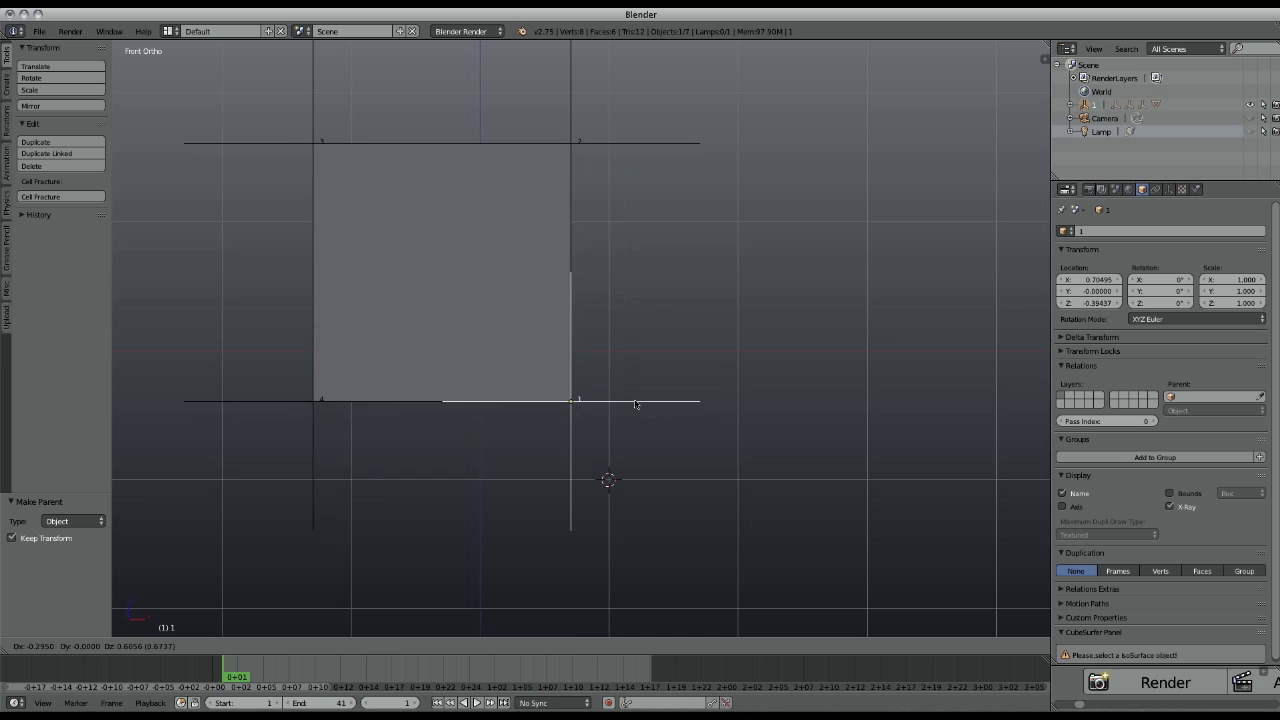
pyautogui.press('Escape')
# Set the active keying set to Rotation and insert a rotation keyframe for empty 1 at frame 1.
pyautogui.scroll(-4, 640, 408)
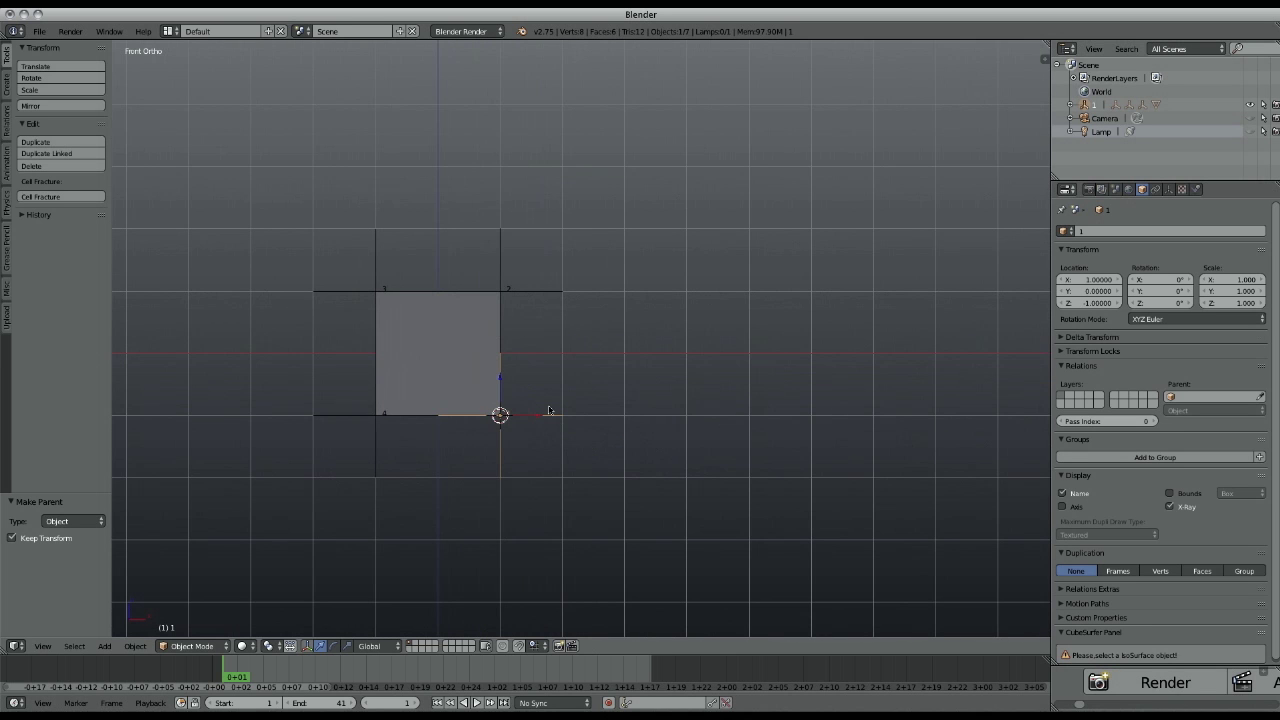
pyautogui.scroll(3, 549, 411)
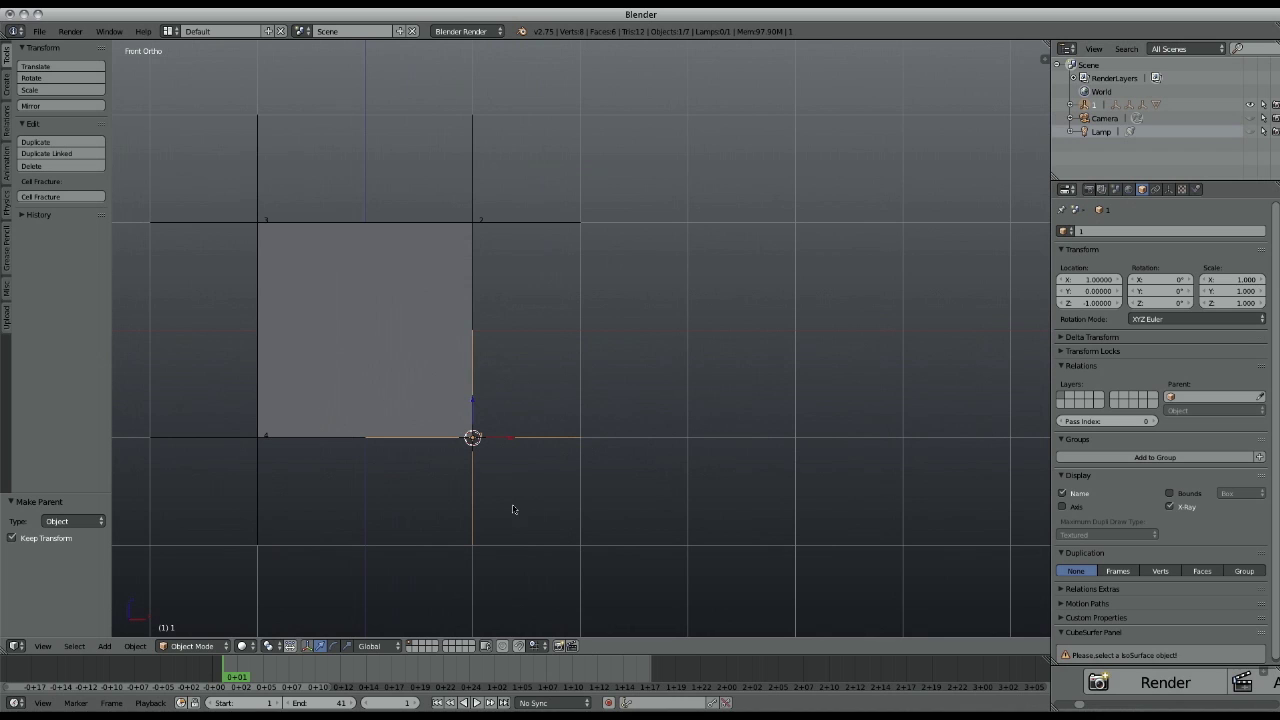
pyautogui.click(638, 704)
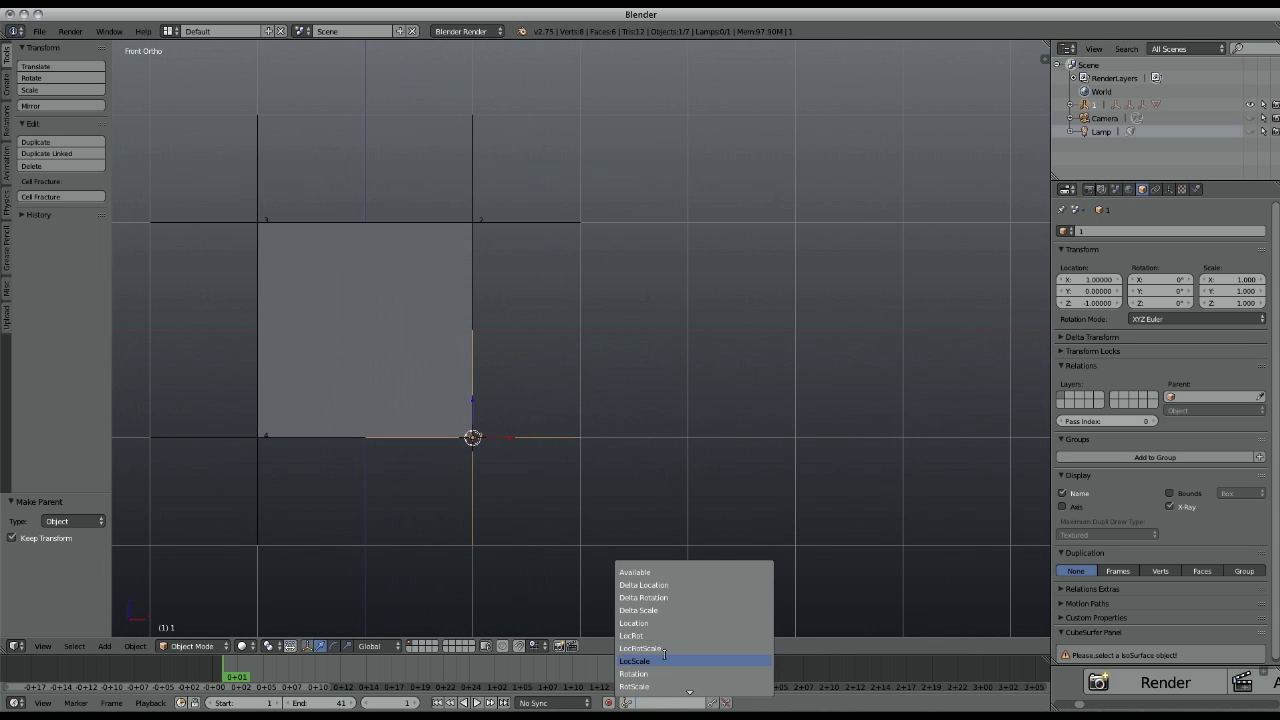
pyautogui.click(657, 675)
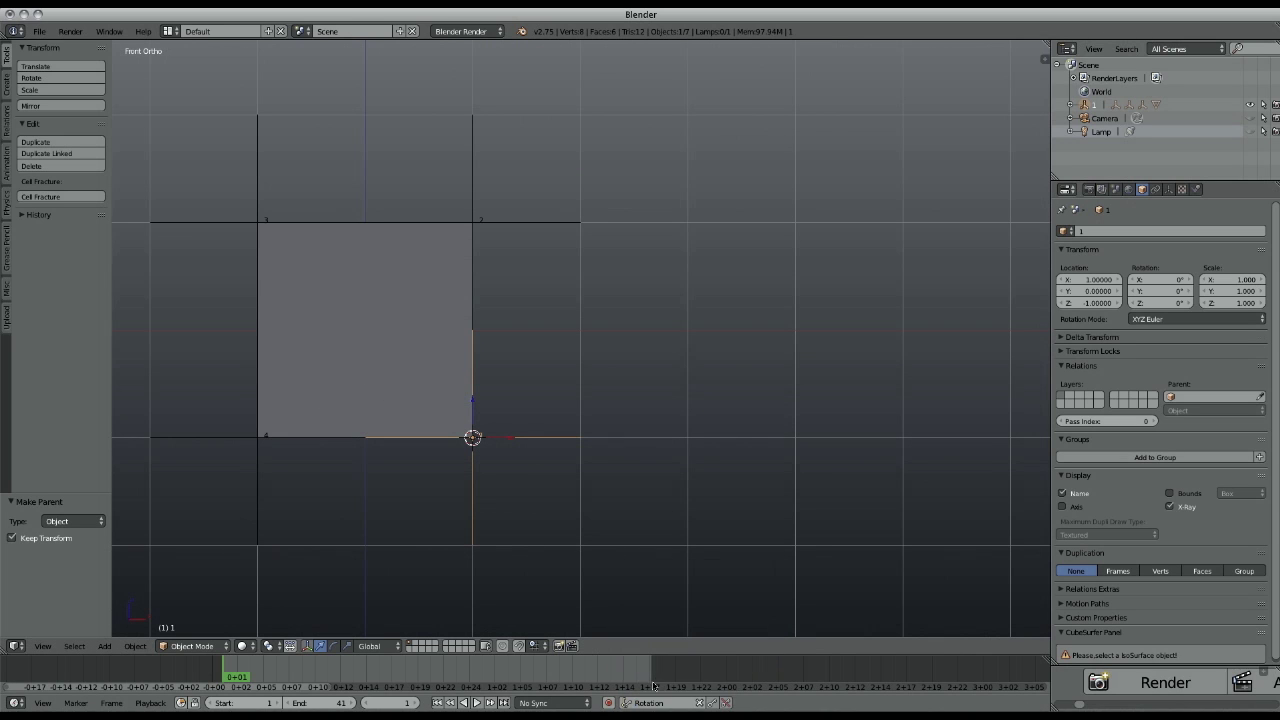
pyautogui.keyDown('shift'); pyautogui.hscroll(1, 464, 487); pyautogui.keyUp('shift')
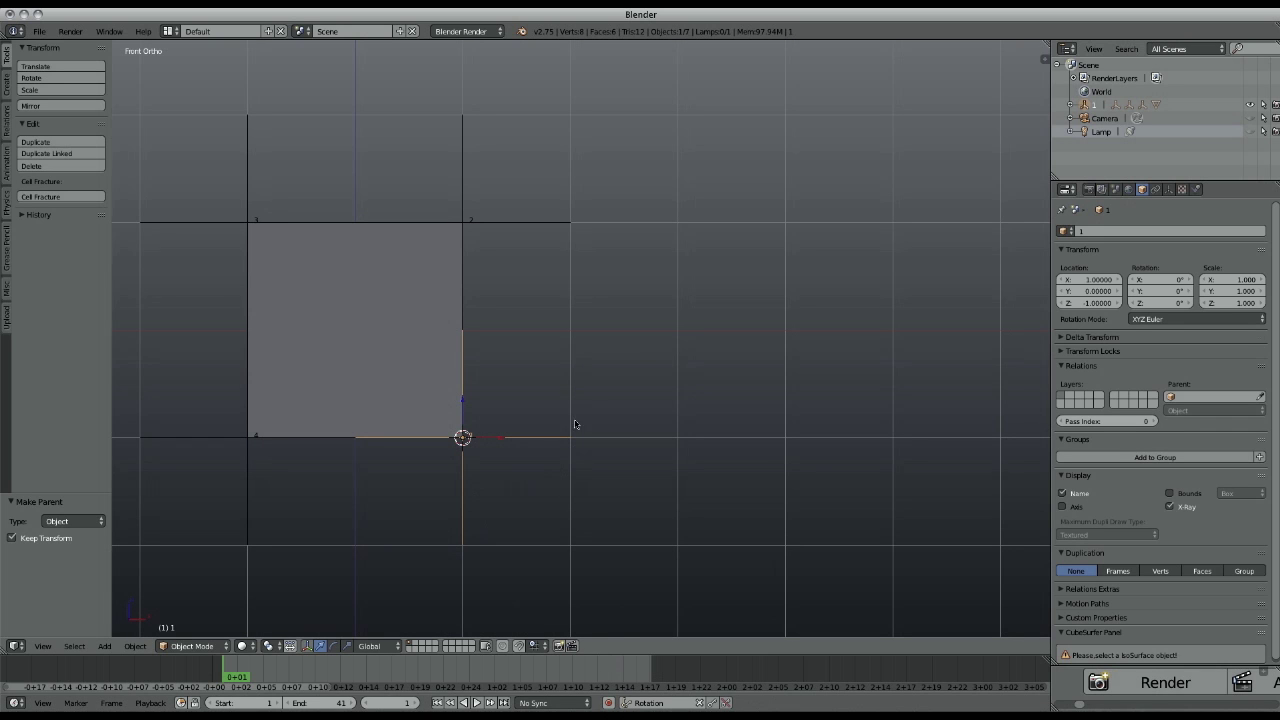
pyautogui.keyDown('shift'); pyautogui.moveTo(569, 338); pyautogui.dragTo(559, 344, button='middle'); pyautogui.keyUp('shift')
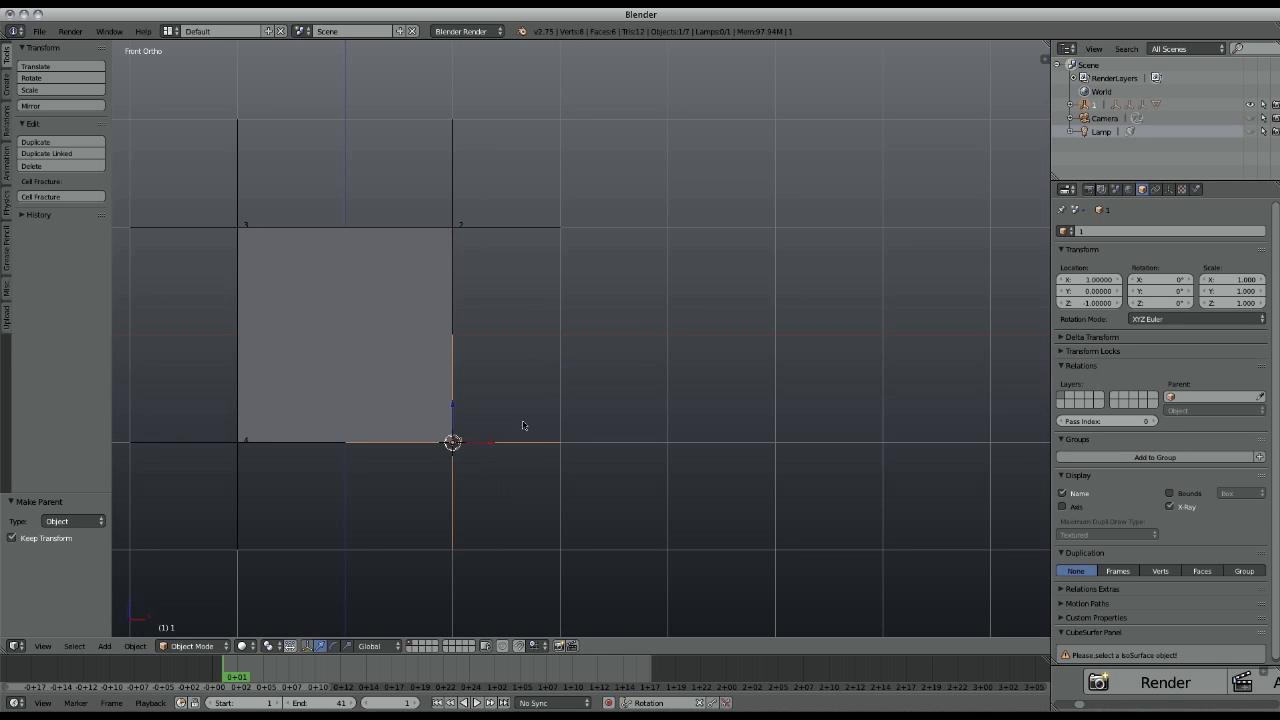
pyautogui.press('i')
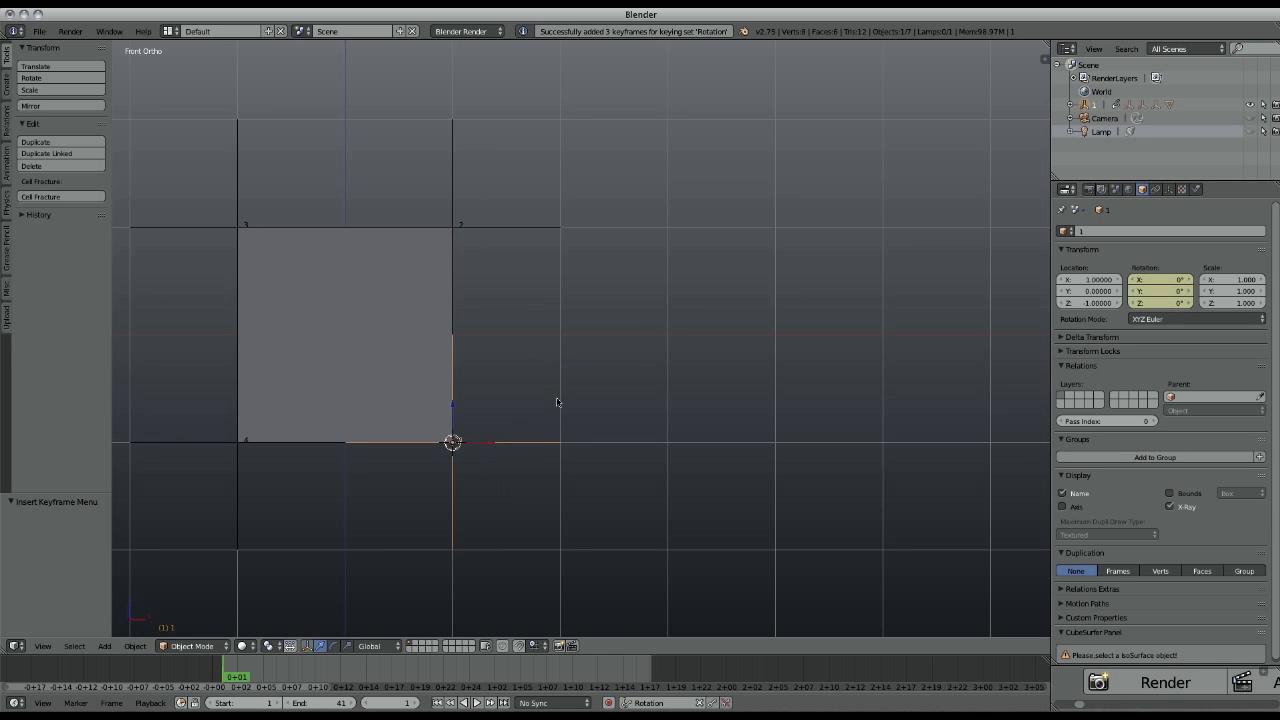
# Rotate empty 1 by 90° in front view at frame 11 and insert a rotation keyframe.
pyautogui.hotkey('shift', 'Up')
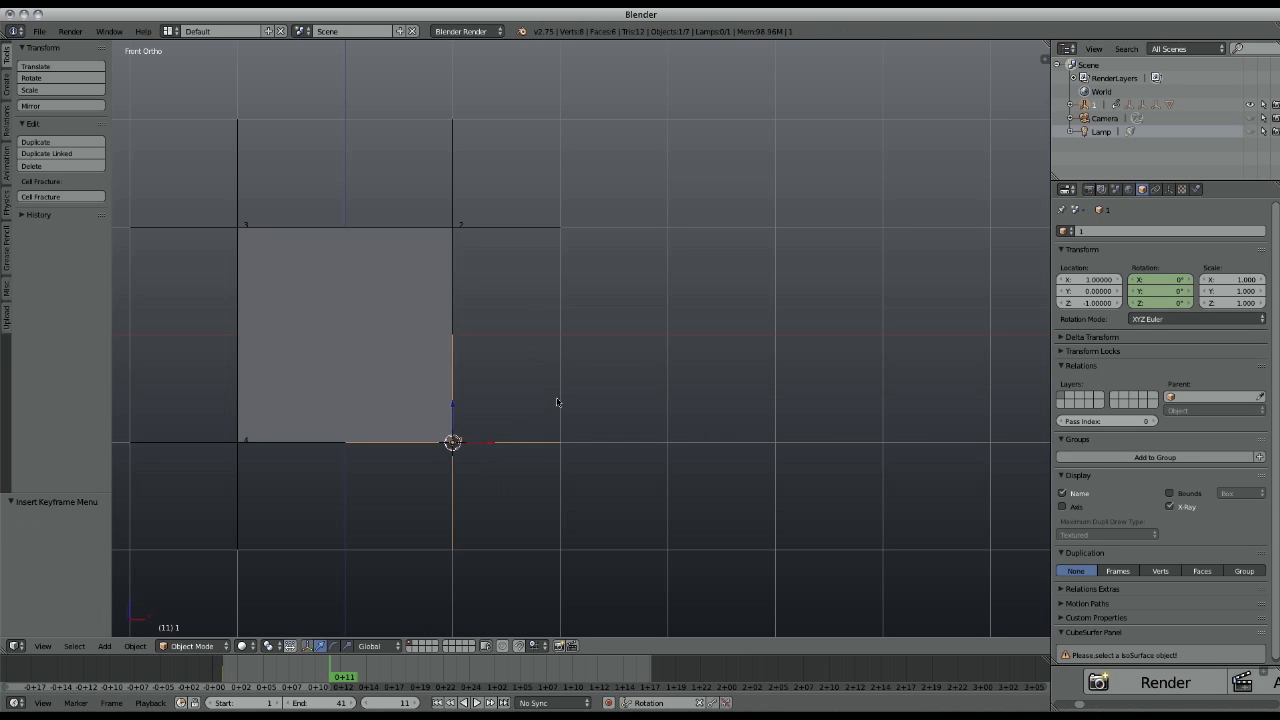
pyautogui.write('r90')
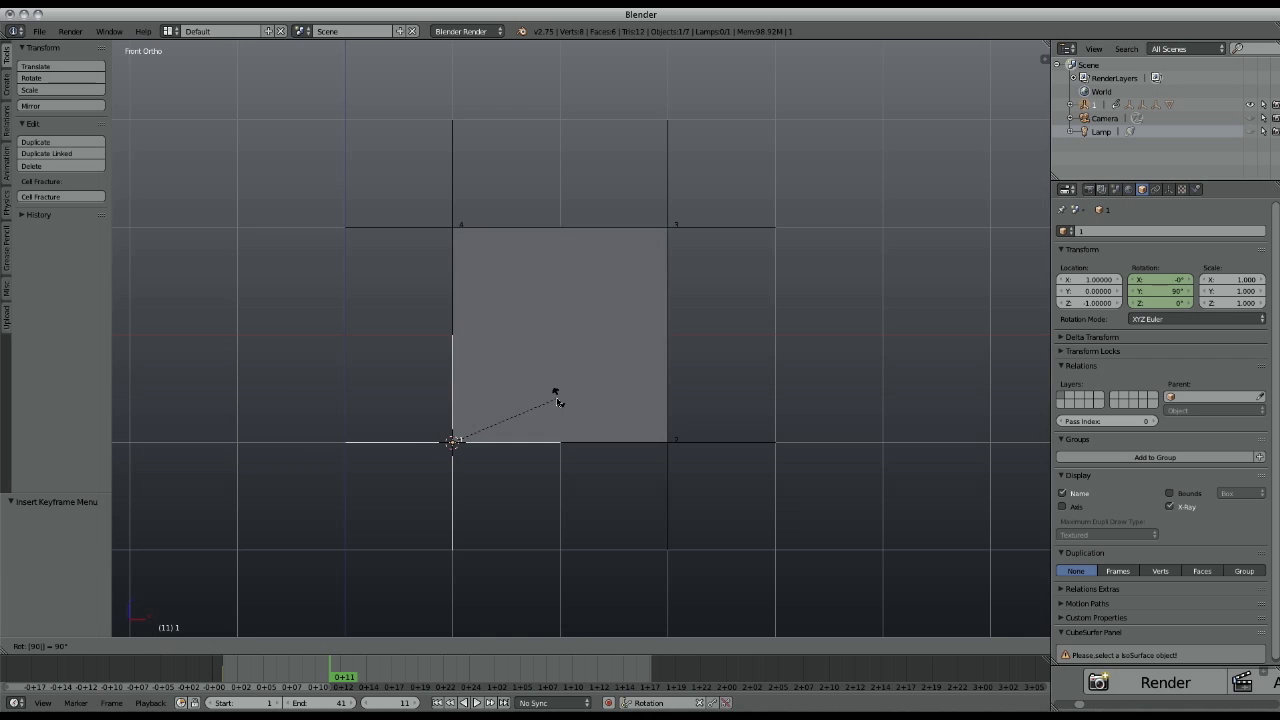
pyautogui.press('Return')
pyautogui.press('i')
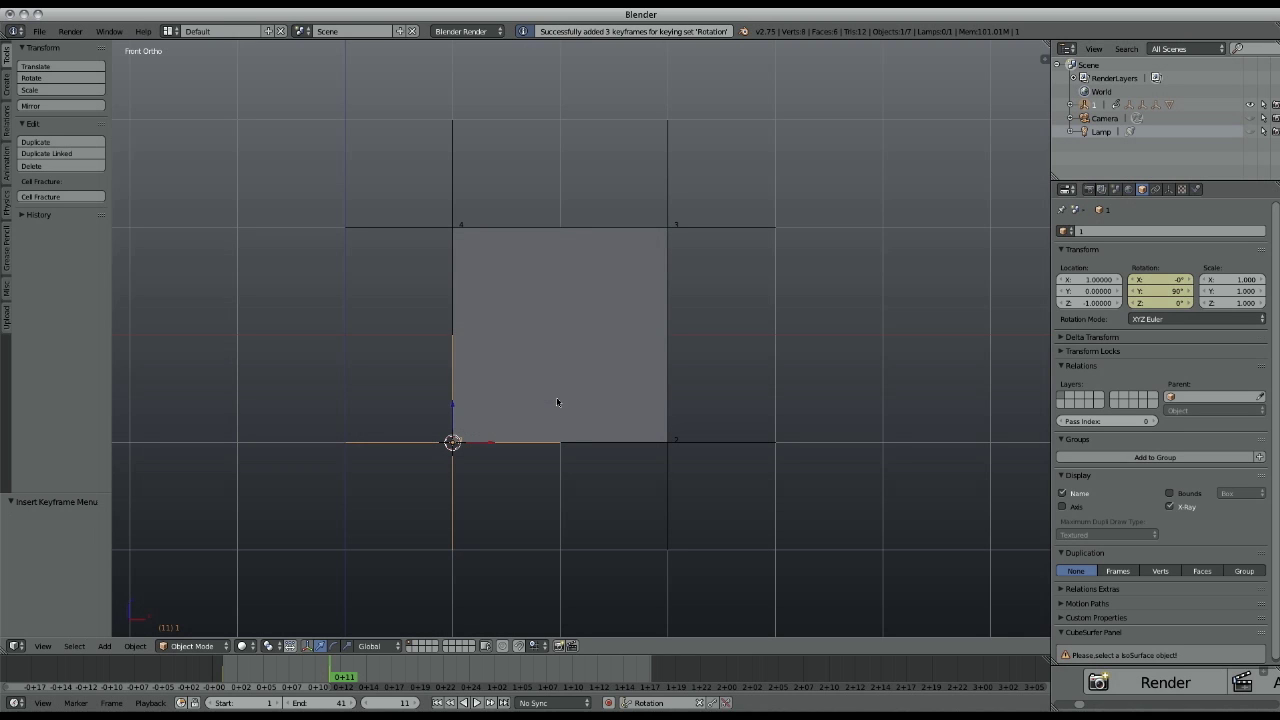
# Keyframe empty 2's current rotation at frame 11, and keyframe it rotated by 90° at frame 21.
pyautogui.rightClick(671, 490)
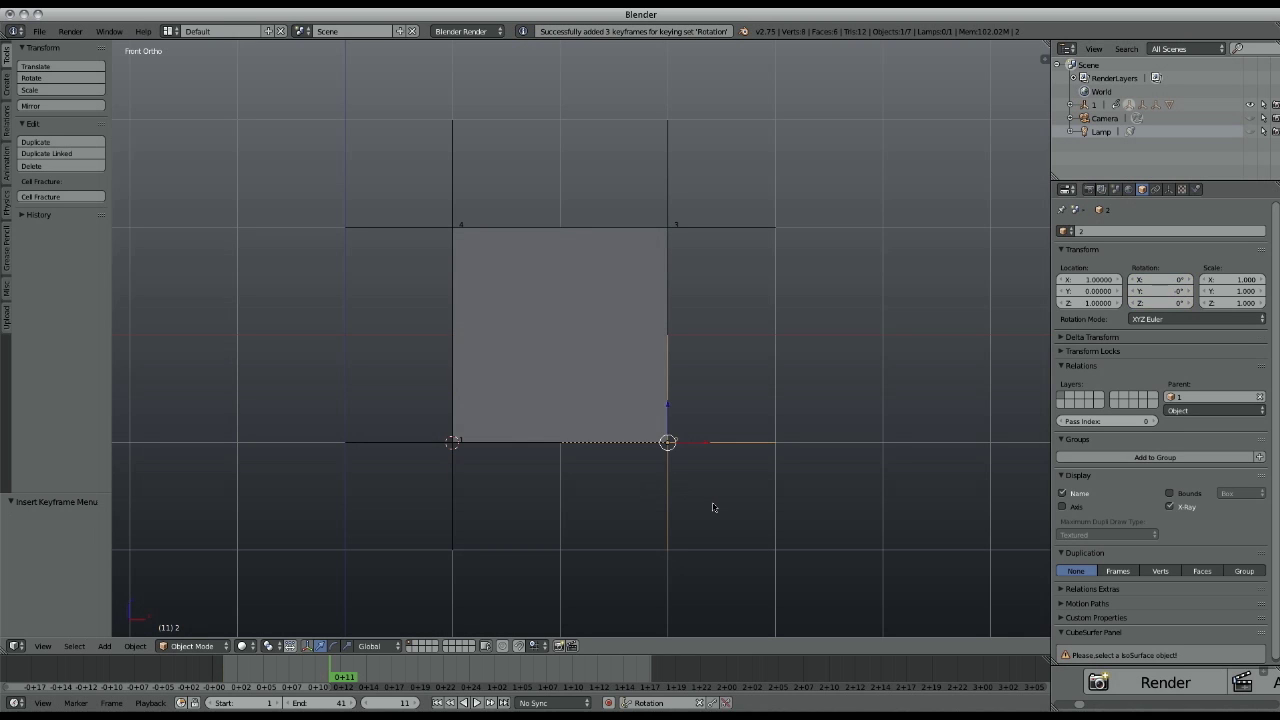
pyautogui.press('i')
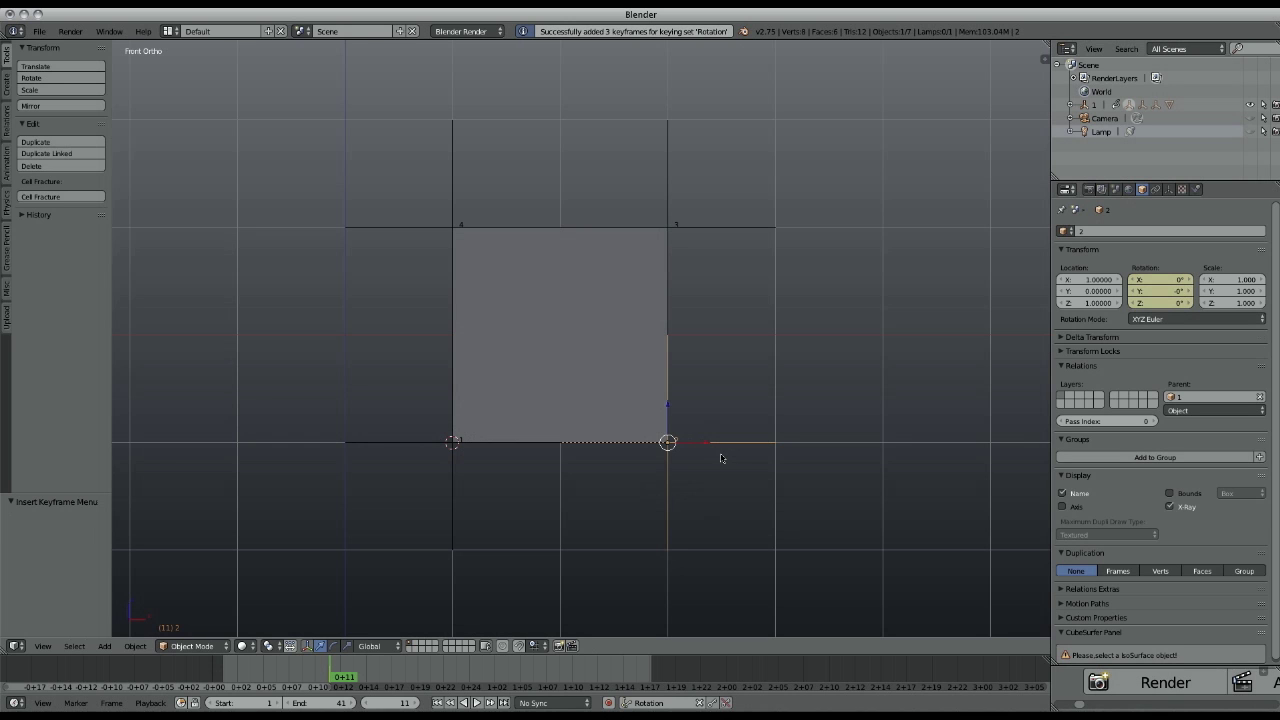
pyautogui.keyDown('shift'); pyautogui.moveTo(721, 458); pyautogui.dragTo(575, 458, button='middle'); pyautogui.keyUp('shift')
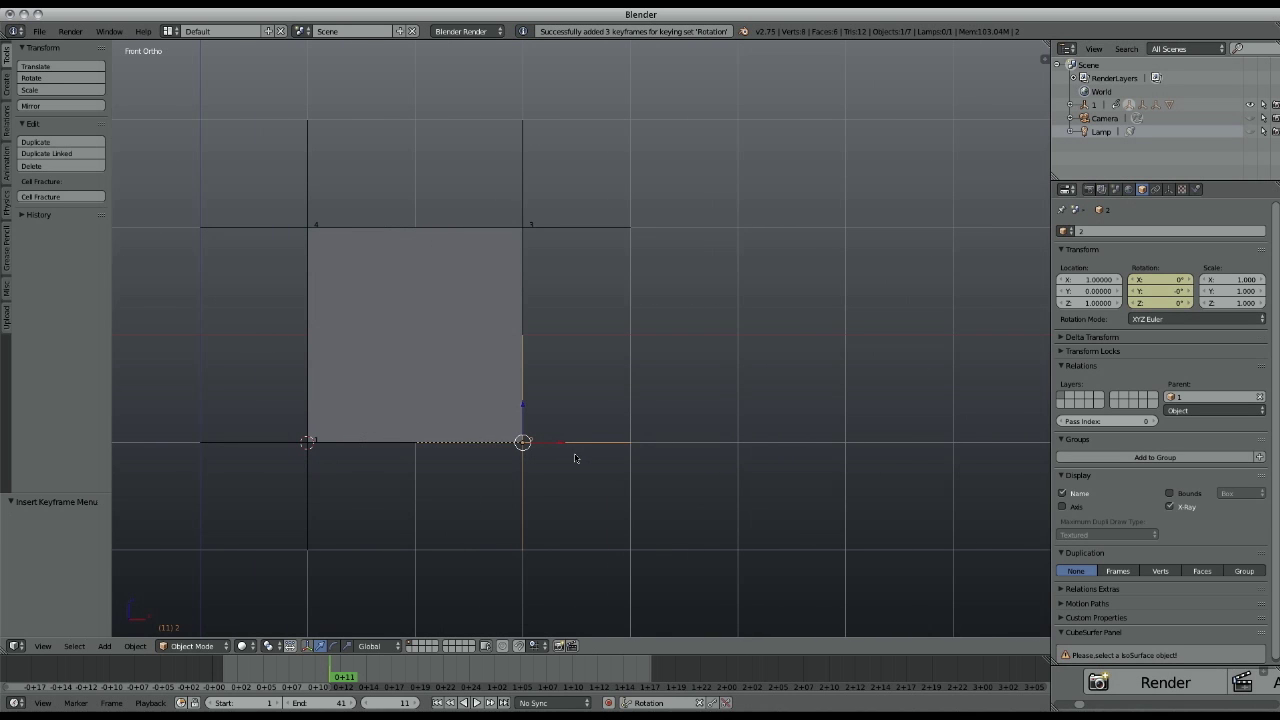
pyautogui.press('Up')
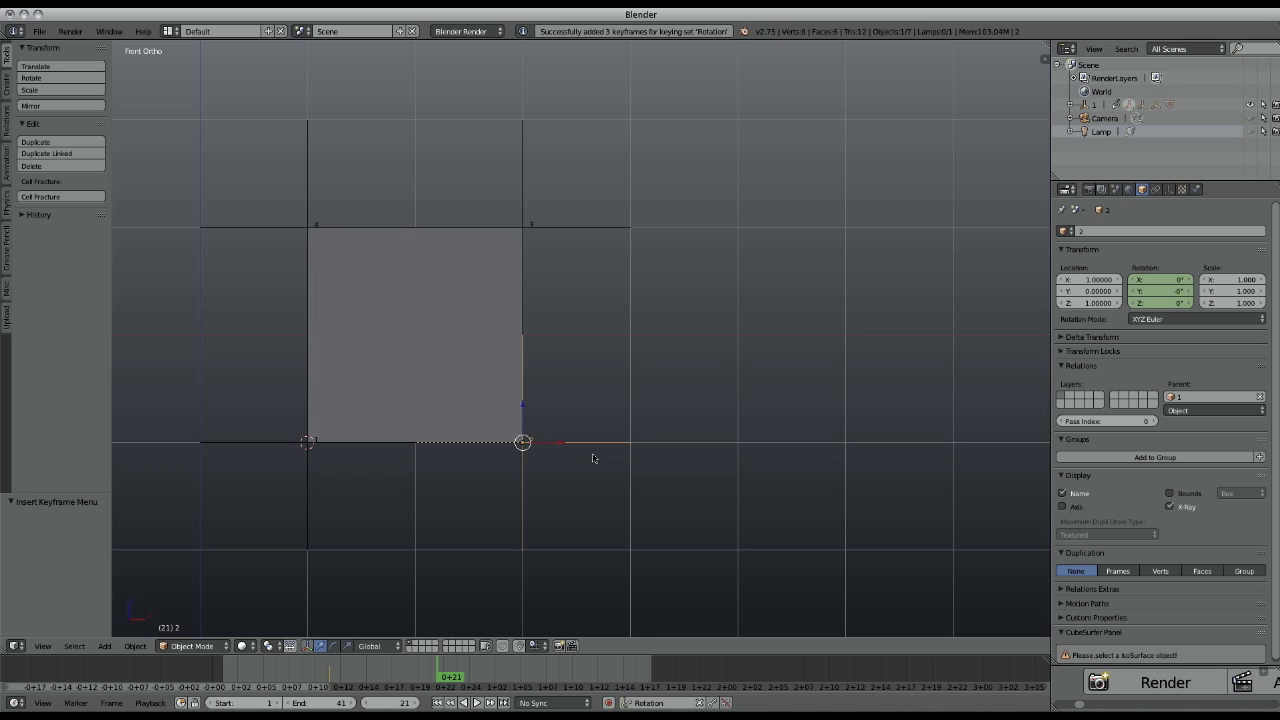
pyautogui.write('r90')
pyautogui.press('Return')
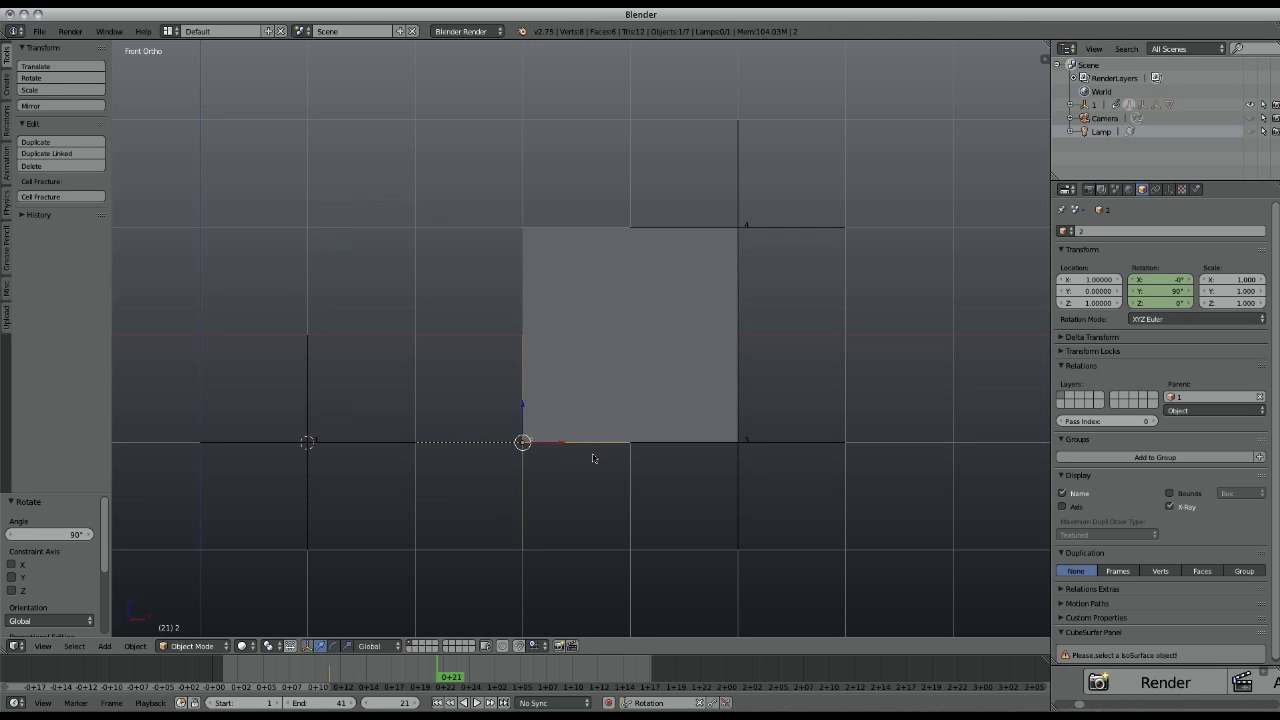
pyautogui.press('i')
# Keyframe empty 3's current rotation at frame 21, and keyframe it rotated by 90° at frame 31.
pyautogui.keyDown('shift'); pyautogui.moveTo(686, 450); pyautogui.dragTo(590, 454, button='middle'); pyautogui.keyUp('shift')
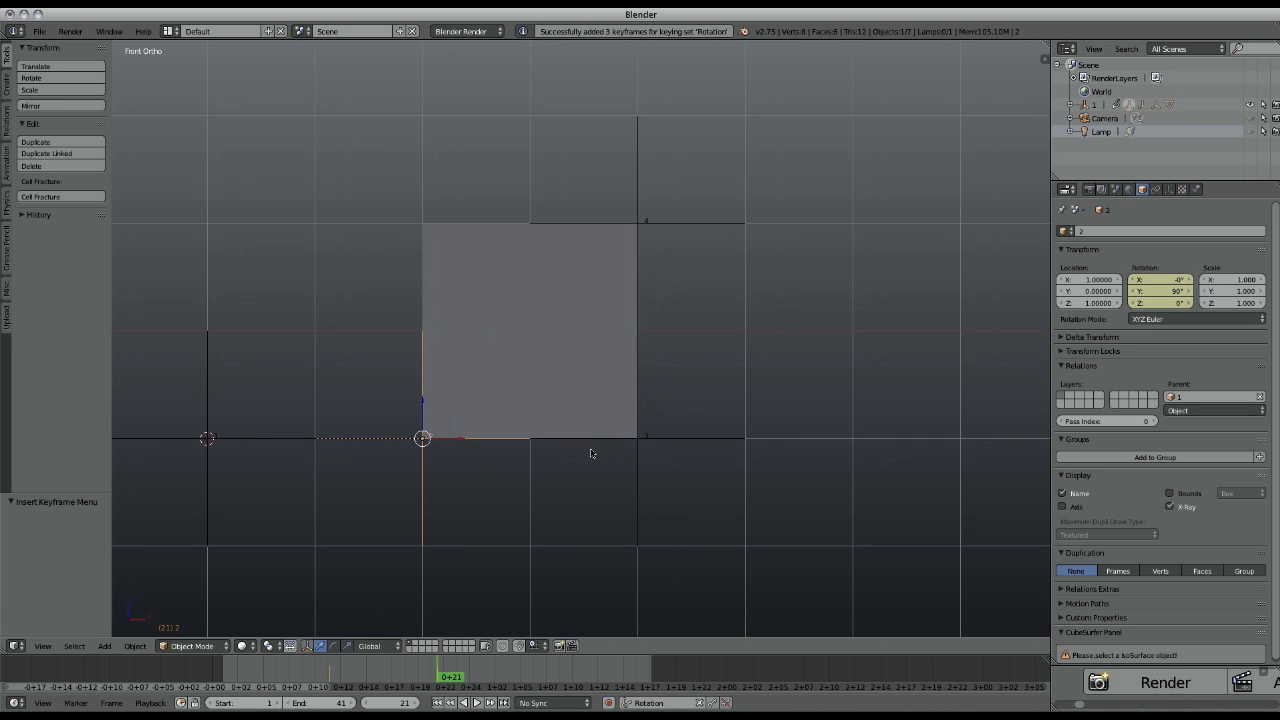
pyautogui.rightClick(637, 480)
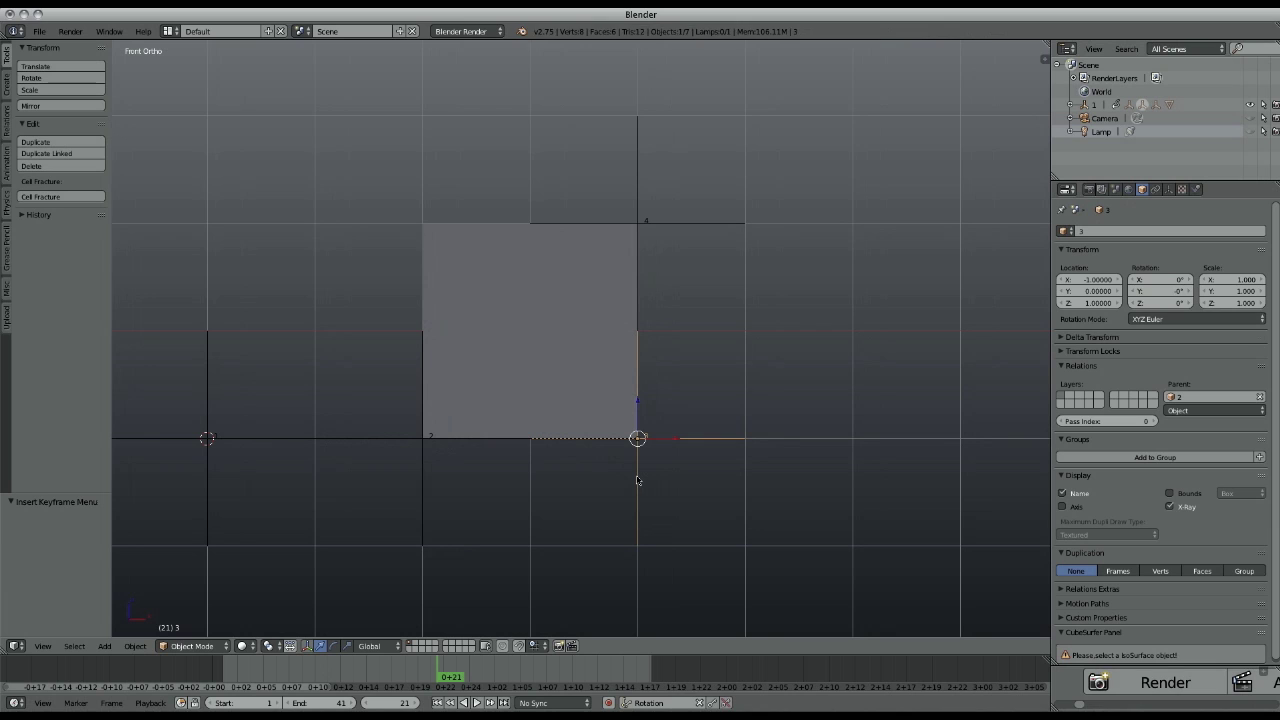
pyautogui.press('i')
pyautogui.press('Up')
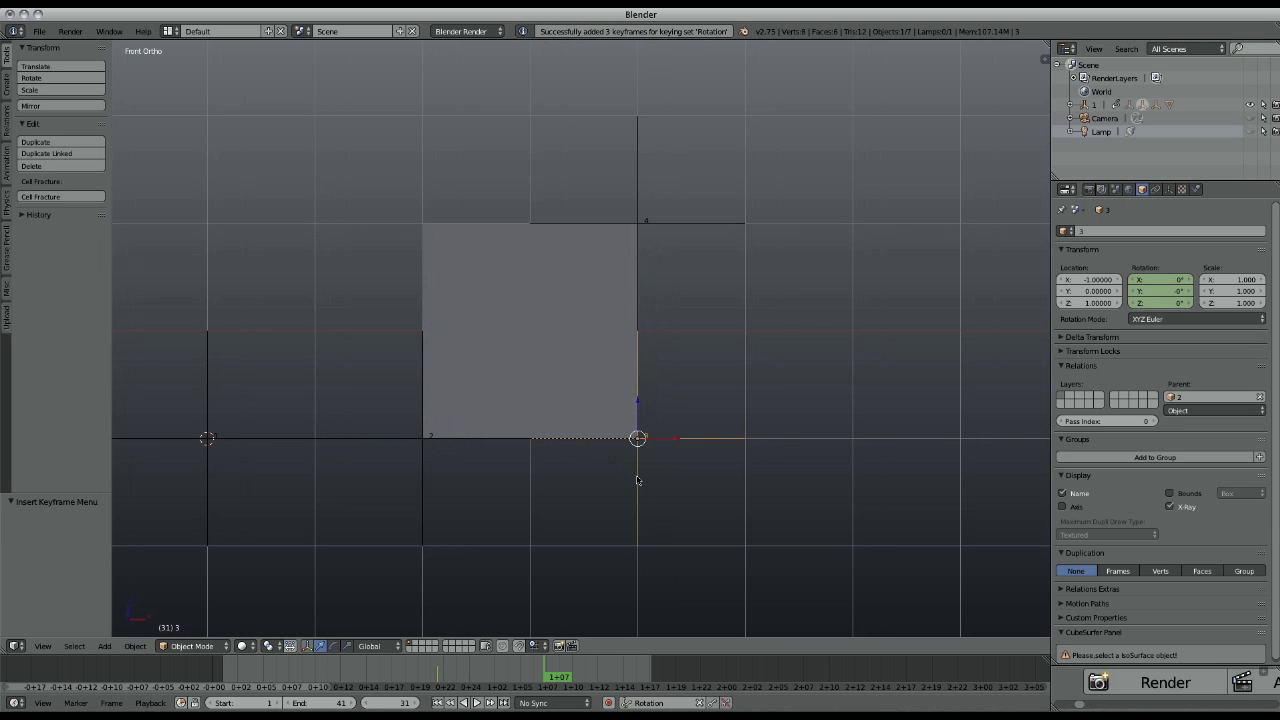
pyautogui.press('r')
pyautogui.press('9')
pyautogui.press('0')
pyautogui.press('Return')
pyautogui.press('i')
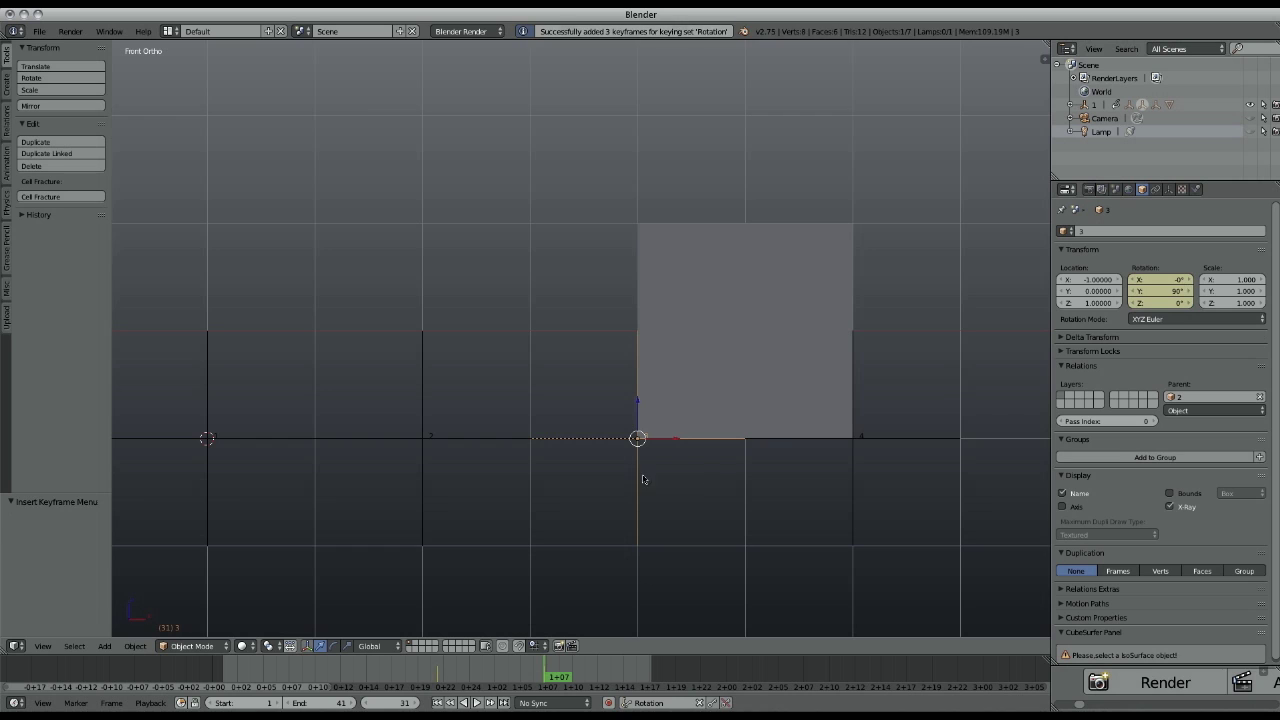
# Keyframe empty 4's current rotation at frame 31, and keyframe it rotated by 90° at frame 41.
pyautogui.keyDown('shift'); pyautogui.moveTo(756, 484); pyautogui.dragTo(649, 480, button='middle'); pyautogui.keyUp('shift')
pyautogui.rightClick(741, 485)
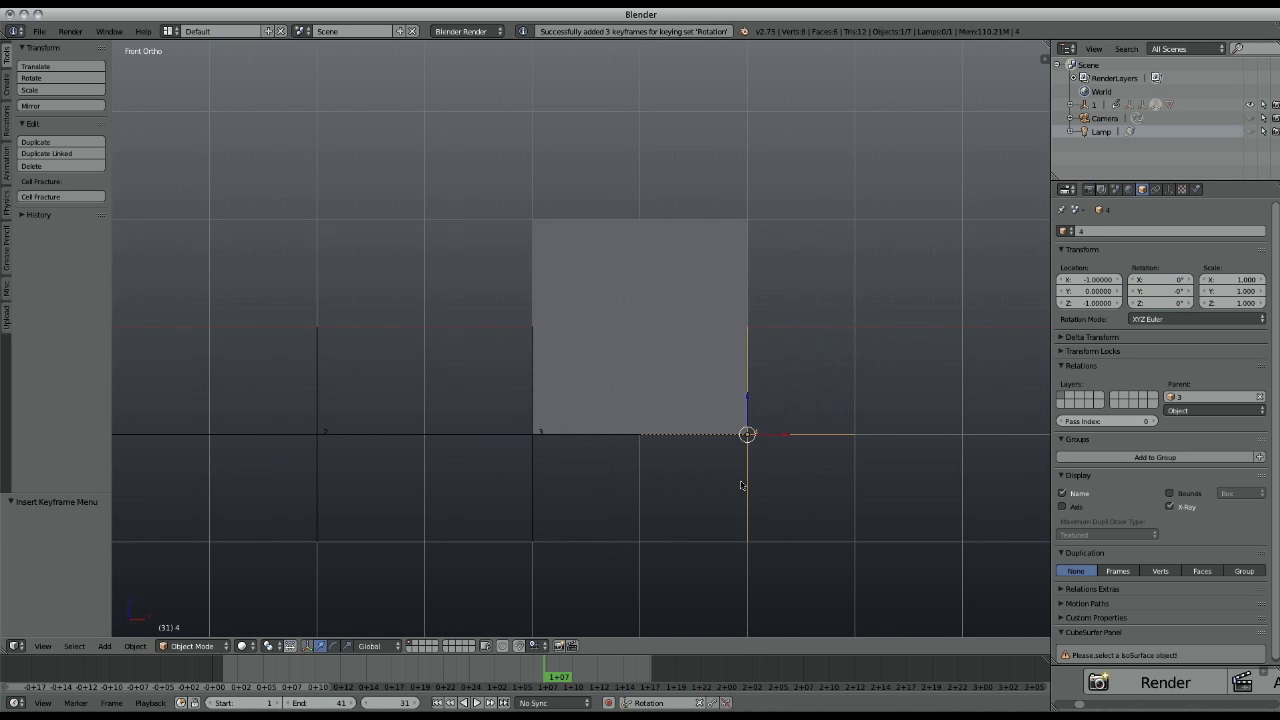
pyautogui.press('i')
pyautogui.keyDown('shift'); pyautogui.moveTo(766, 474); pyautogui.dragTo(675, 473, button='middle'); pyautogui.keyUp('shift')
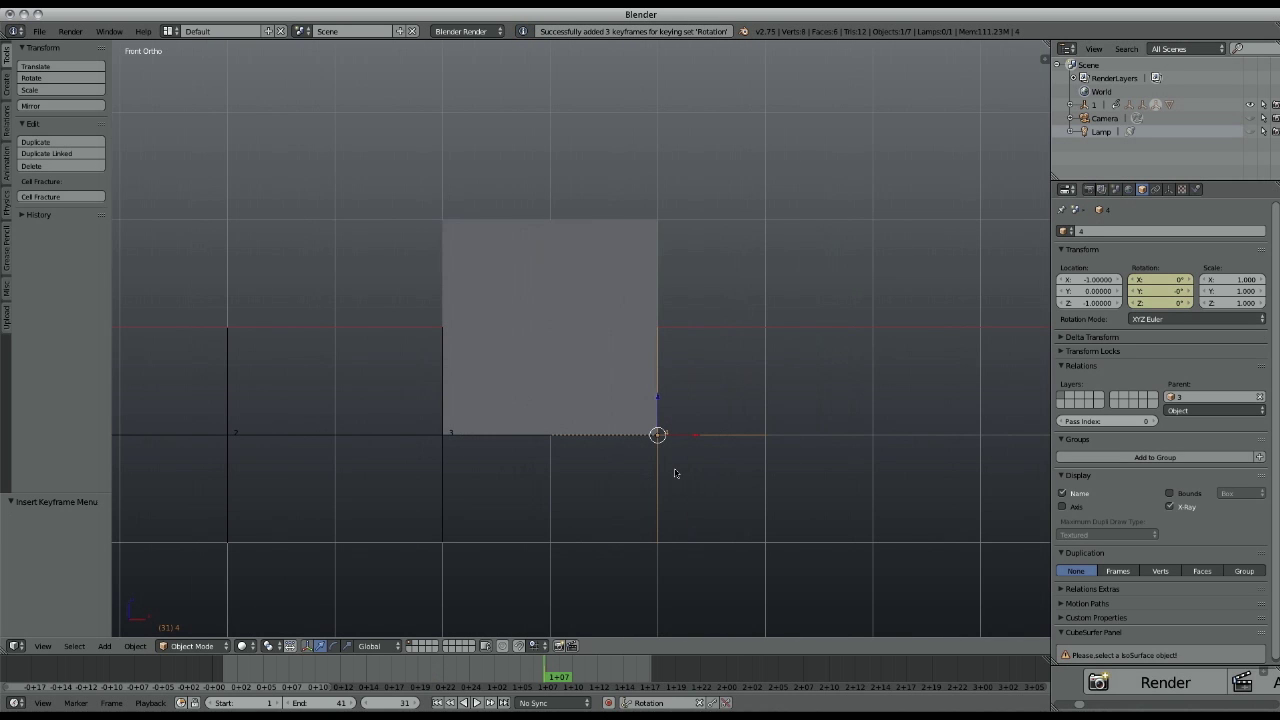
pyautogui.press('Up')
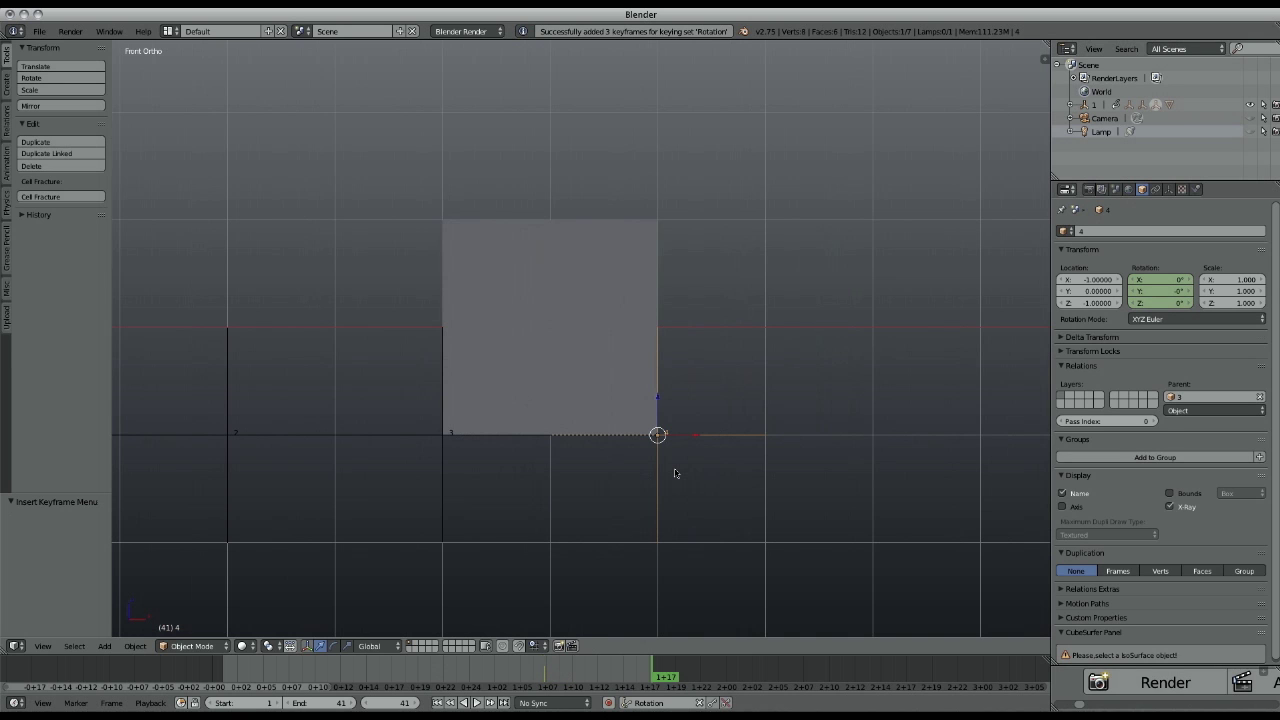
pyautogui.press('r')
pyautogui.press('9')
pyautogui.press('0')
pyautogui.press('Return')
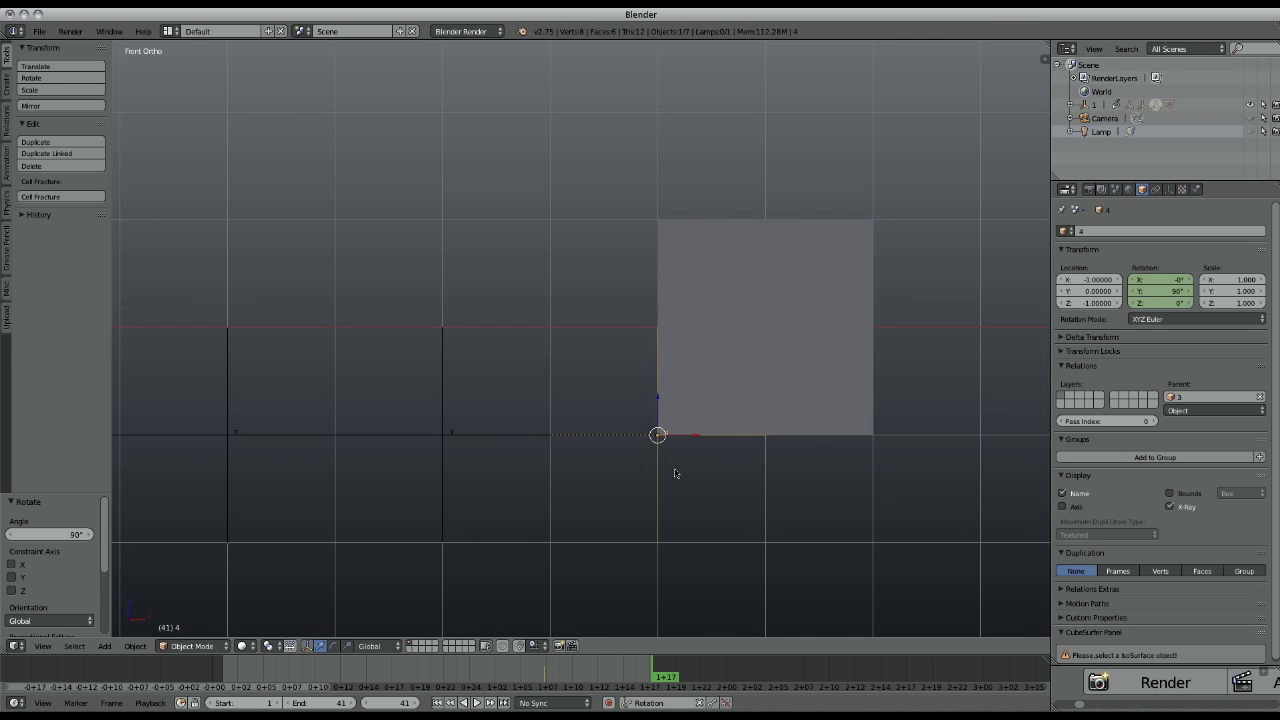
pyautogui.press('i')
# Return to the first frame and play the rolling cube animation from an angled 3D view.
pyautogui.hotkey('shift', 'Left')
pyautogui.scroll(-3, 675, 473)
pyautogui.hscroll(5, 675, 473)
pyautogui.keyDown('shift'); pyautogui.moveTo(675, 473); pyautogui.dragTo(694, 491, button='middle'); pyautogui.keyUp('shift')
pyautogui.hotkey('alt', 'a')
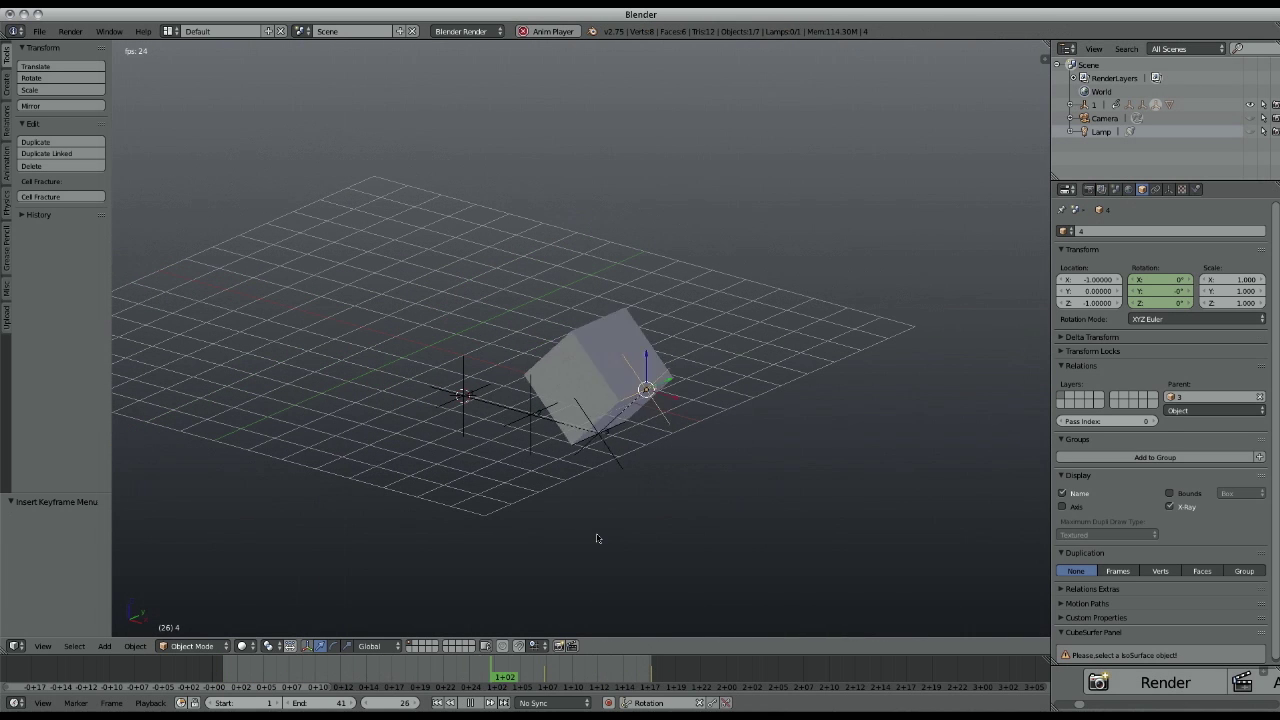
pyautogui.scroll(3, 597, 538)
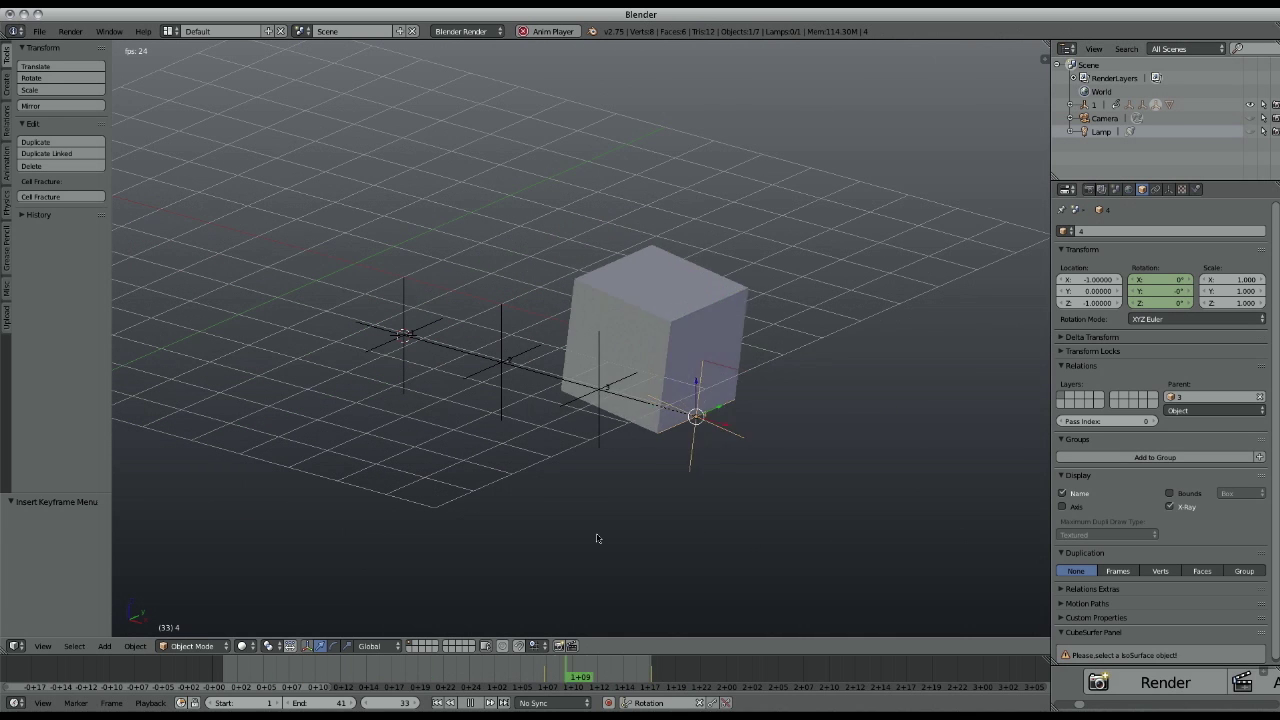